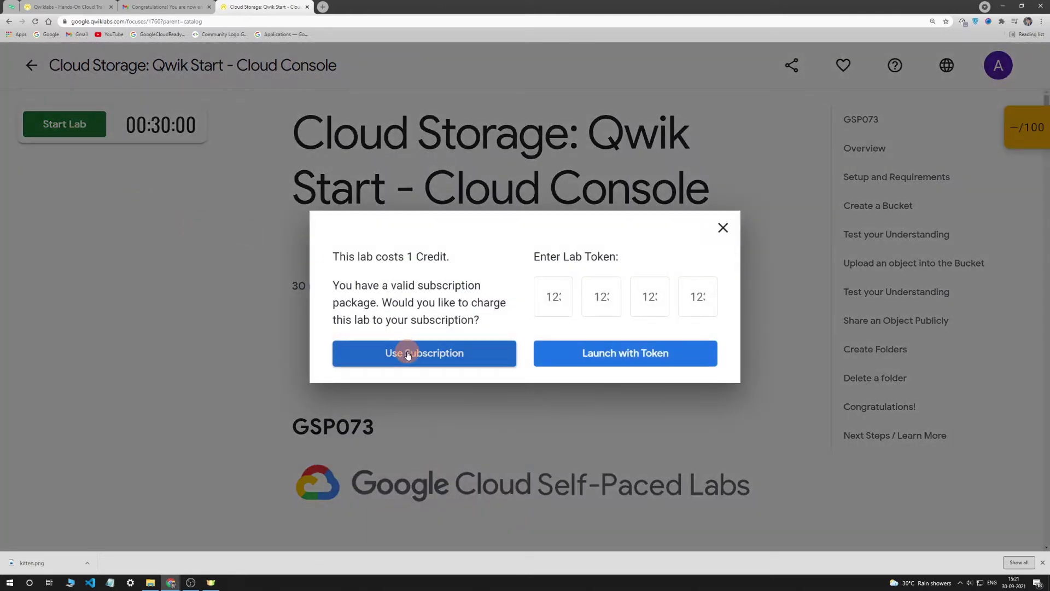
# Step: Start the lab using the subscription and copy the link address of the GCP Console
pyautogui.click(406, 352)
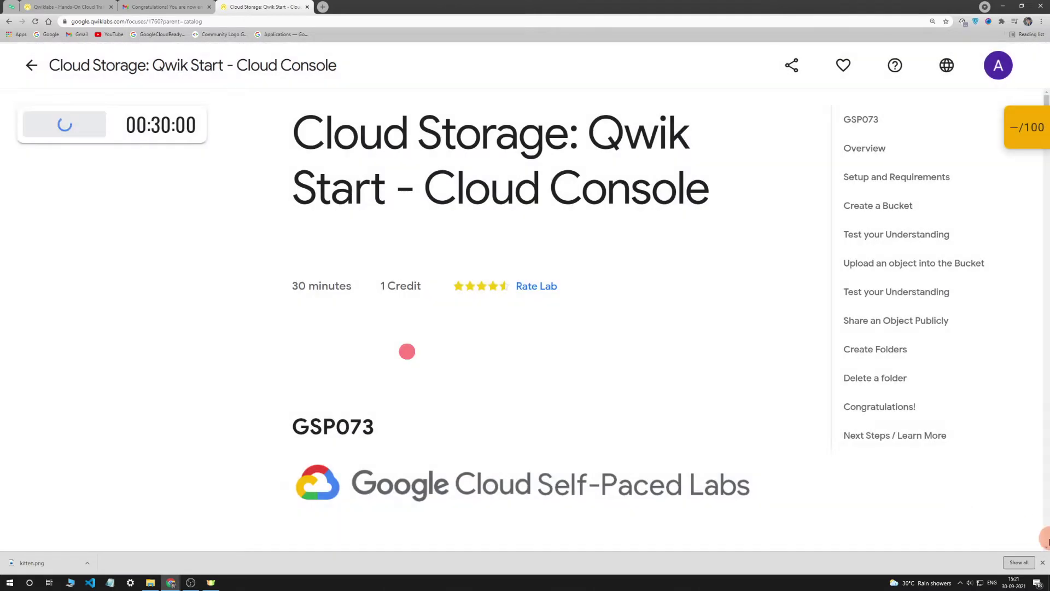
pyautogui.click(1042, 564)
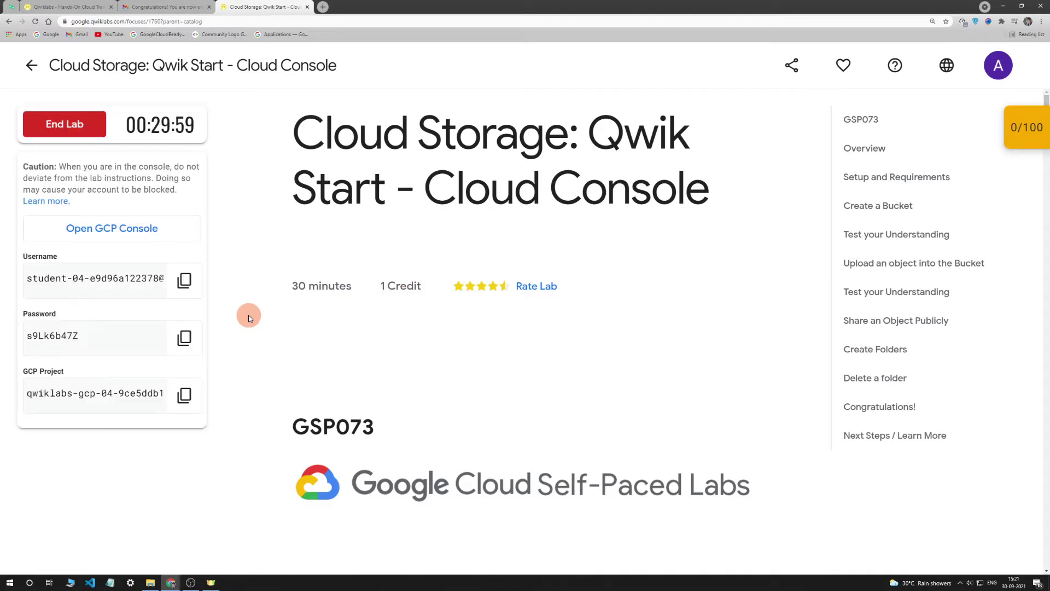
pyautogui.rightClick(153, 236)
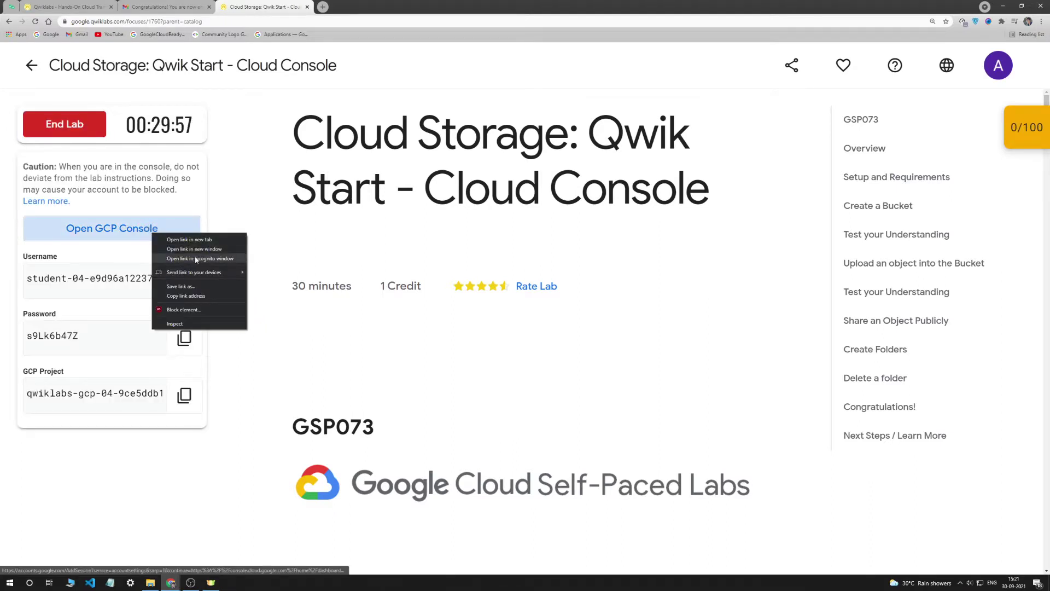
pyautogui.click(189, 295)
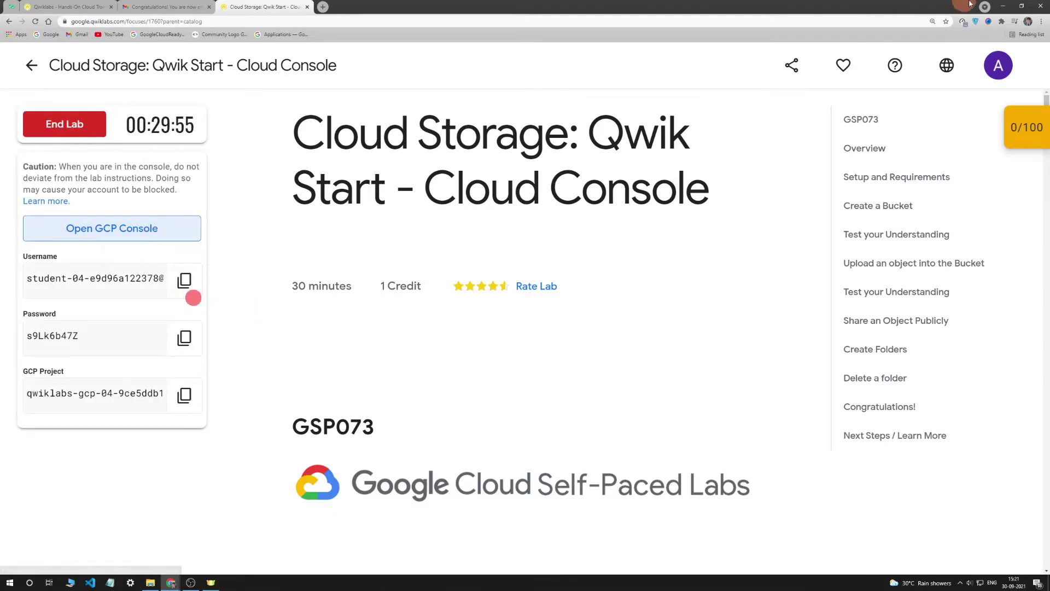
# Step: Open an incognito browser window and arrange it side by side with the lab page
pyautogui.click(1042, 21)
pyautogui.click(1020, 54)
pyautogui.moveTo(580, 6); pyautogui.dragTo(1045, 173)
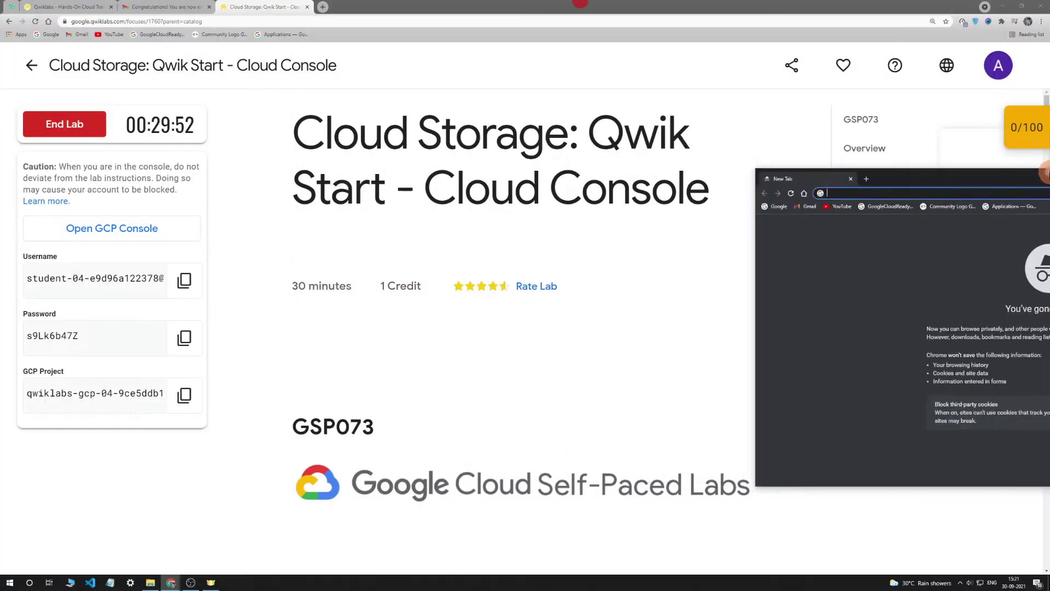
pyautogui.click(152, 179)
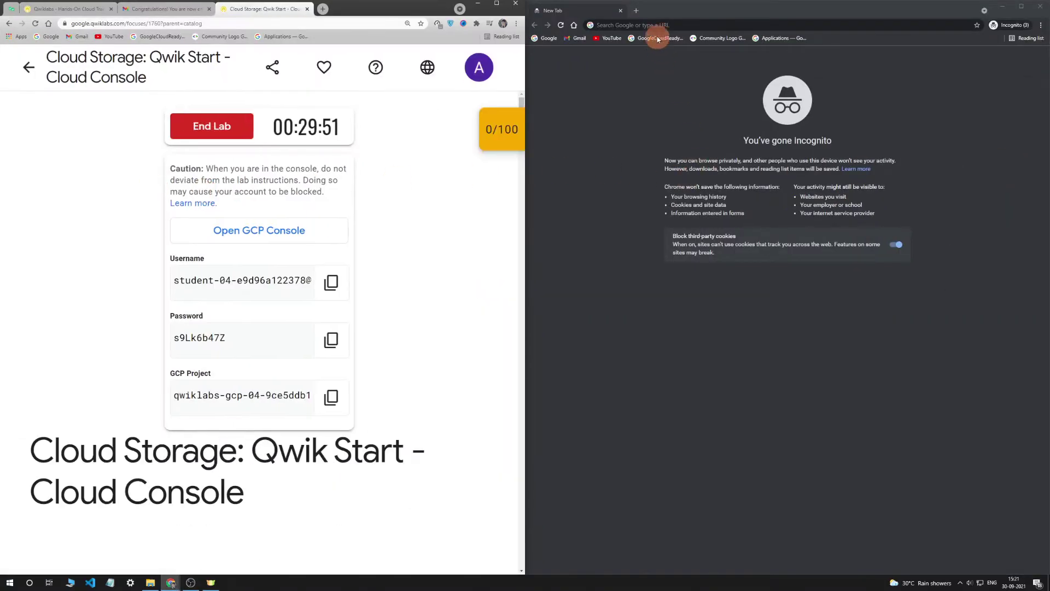
# Step: Load the copied GCP Console link in the incognito window
pyautogui.click(652, 24)
pyautogui.hotkey('ctrl', 'v')
pyautogui.press('Return')
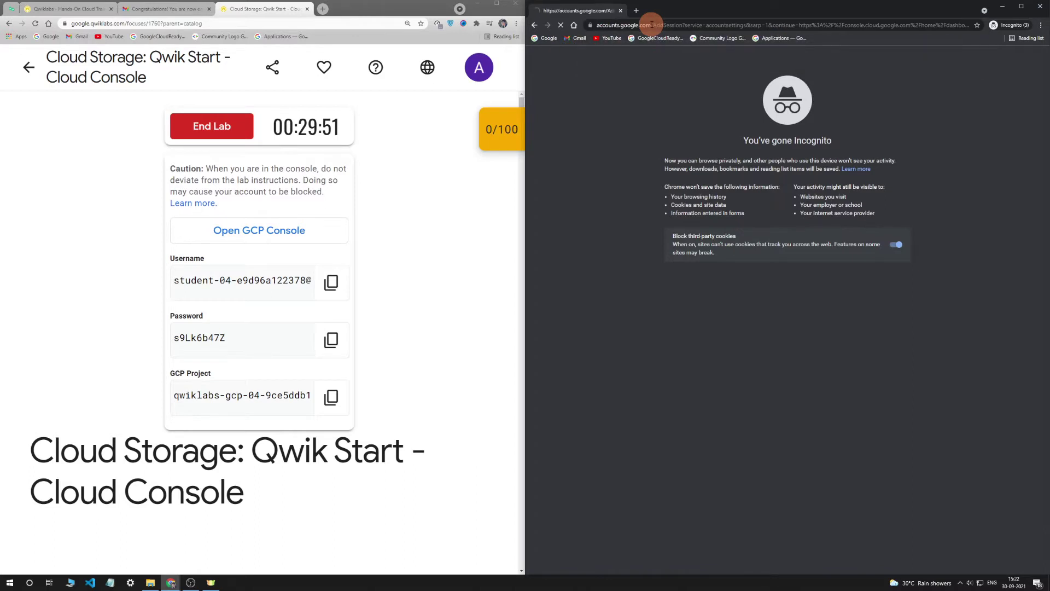
# Step: Copy the lab username and submit it on the Google sign-in page
pyautogui.click(334, 281)
pyautogui.tripleClick(811, 294)
pyautogui.hotkey('ctrl', 'v')
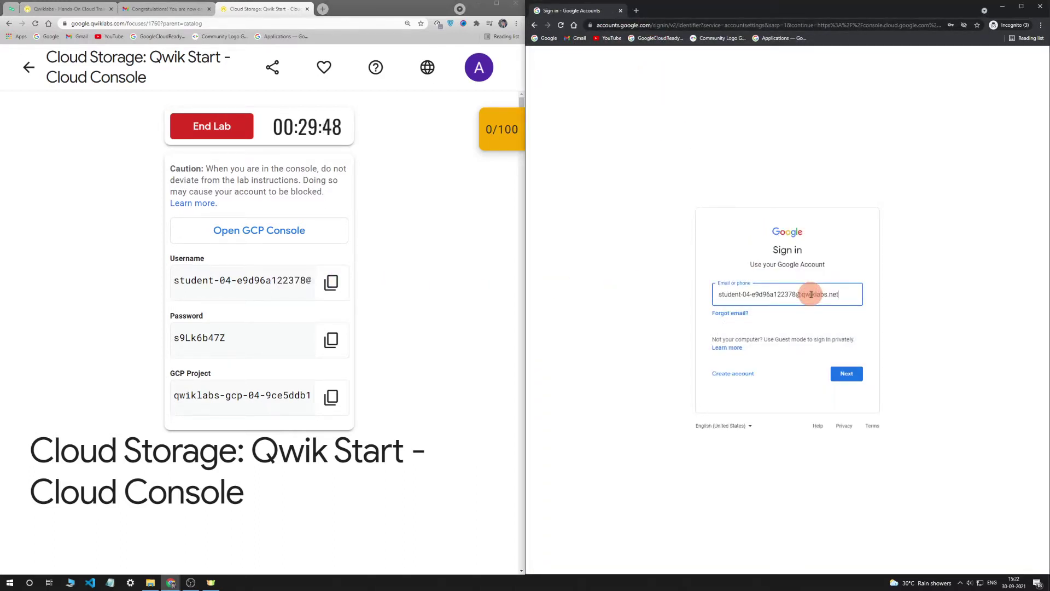
pyautogui.press('Return')
# Step: Copy the lab password into the sign-in form and submit it
pyautogui.click(331, 340)
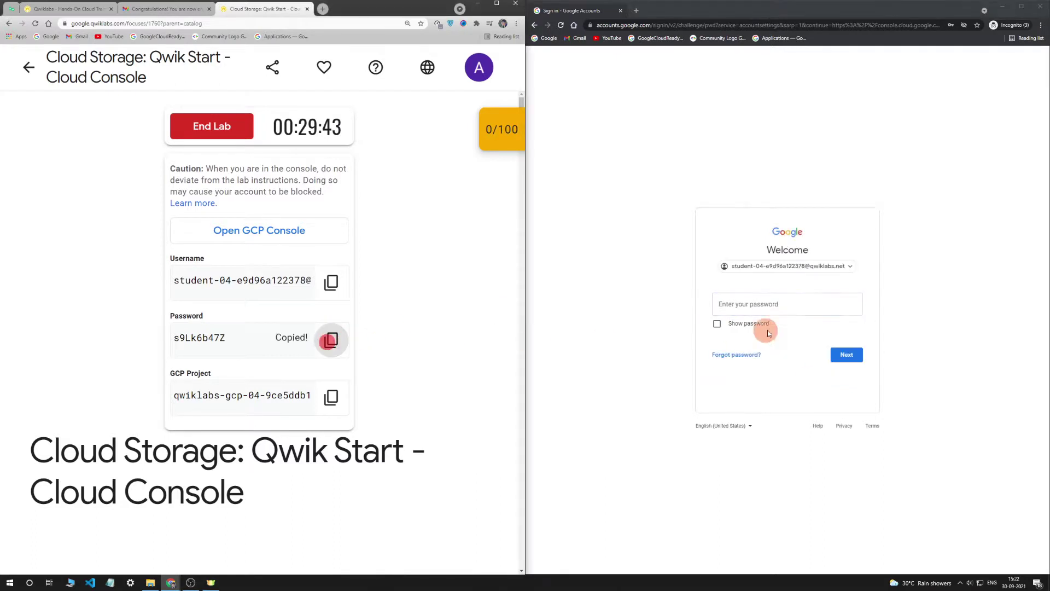
pyautogui.click(776, 309)
pyautogui.hotkey('ctrl', 'v')
pyautogui.press('Return')
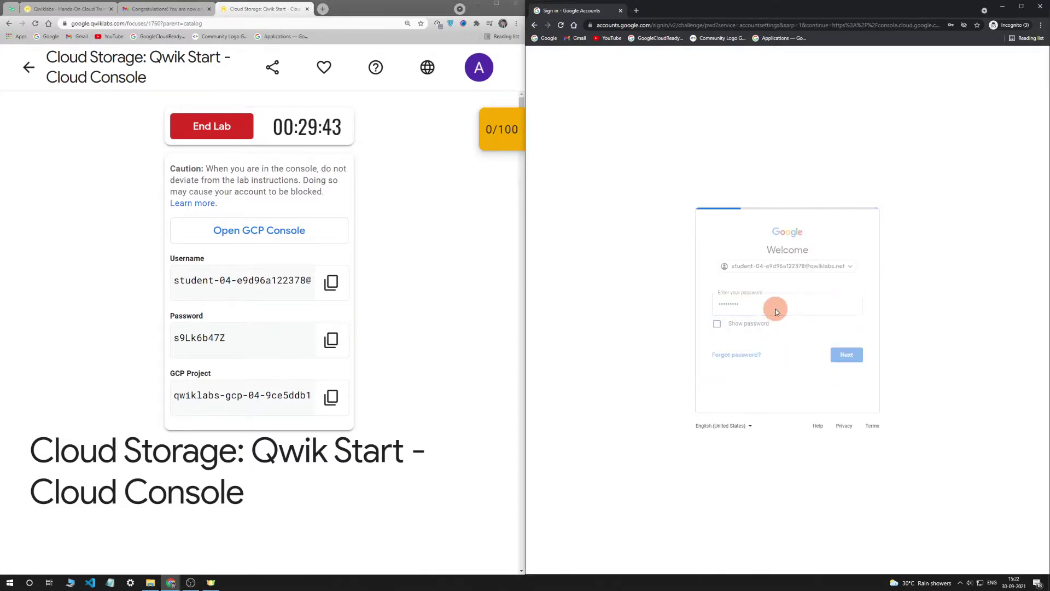
# Step: Complete the first sign-in by agreeing to the Google Cloud Platform Terms of Service
pyautogui.click(791, 281)
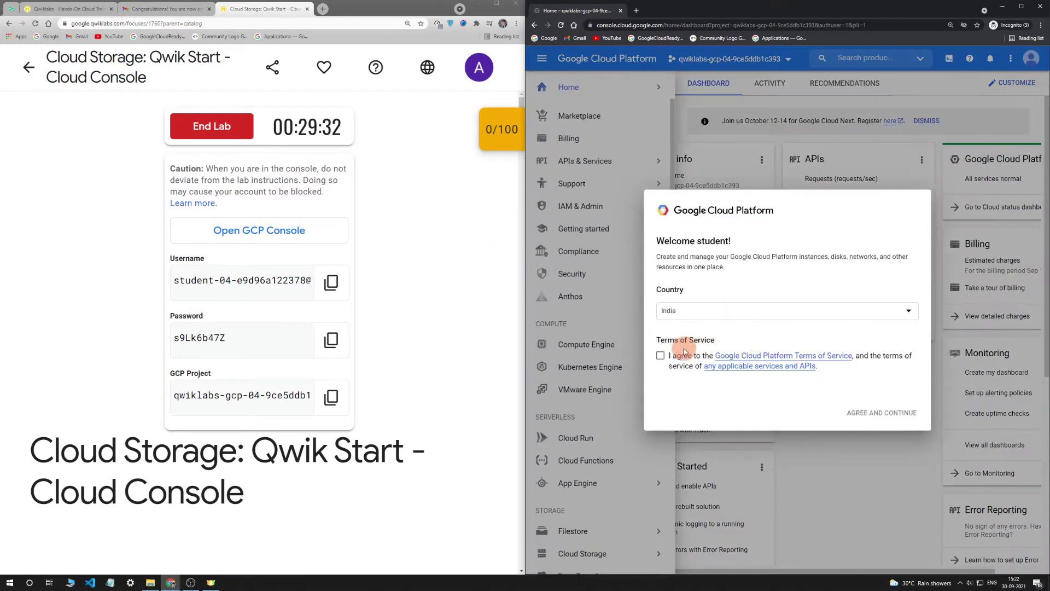
pyautogui.click(685, 352)
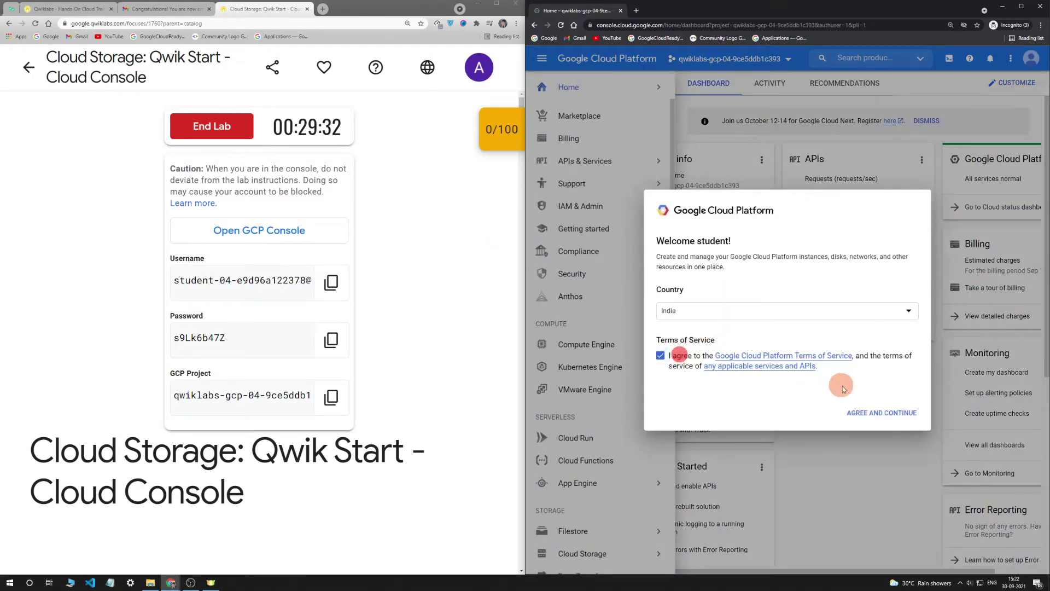
pyautogui.click(860, 415)
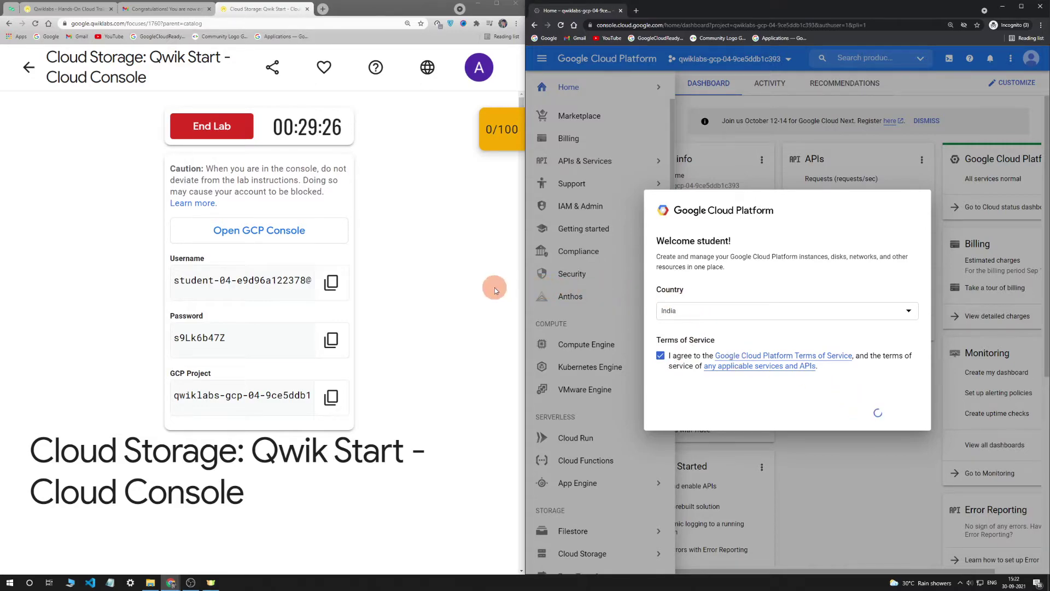
# Step: Find the Create a Bucket instructions in the lab guide and open the Cloud Storage browser in the console
pyautogui.scroll(-12, 378, 288)
pyautogui.scroll(-15, 377, 299)
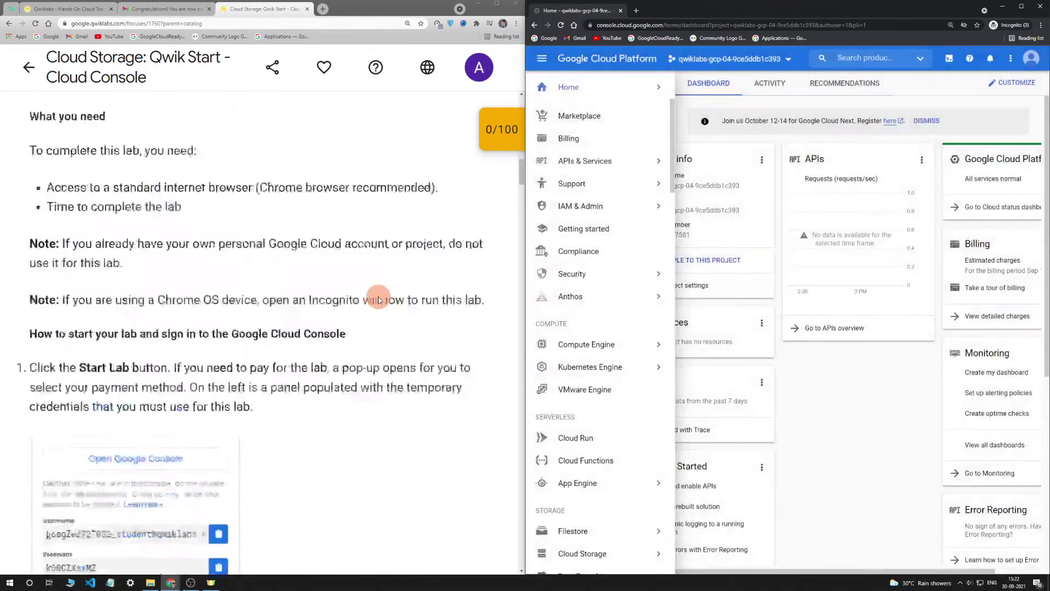
pyautogui.scroll(-20, 379, 299)
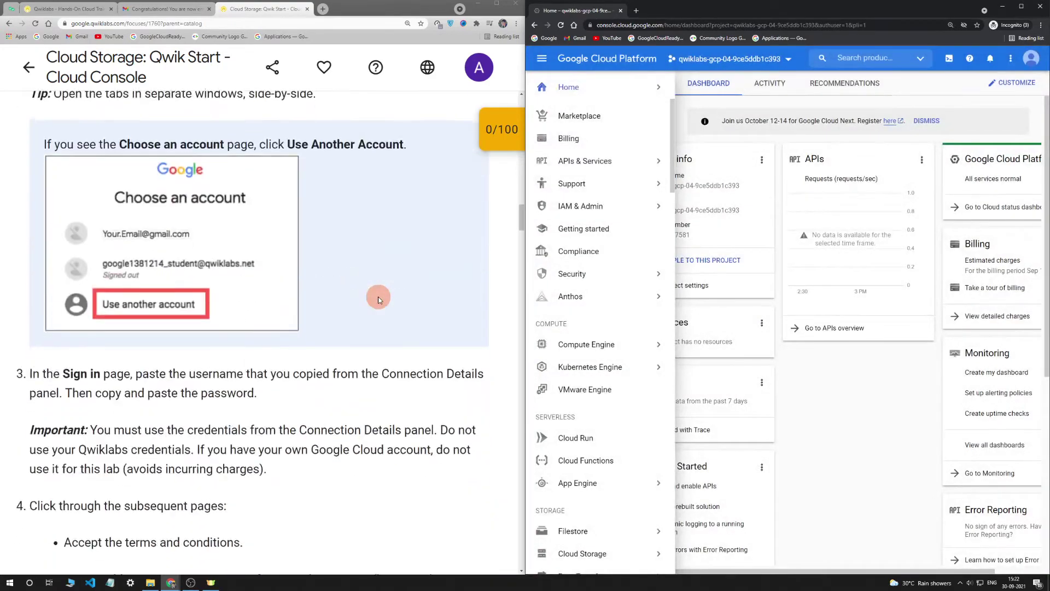
pyautogui.scroll(-4, 379, 300)
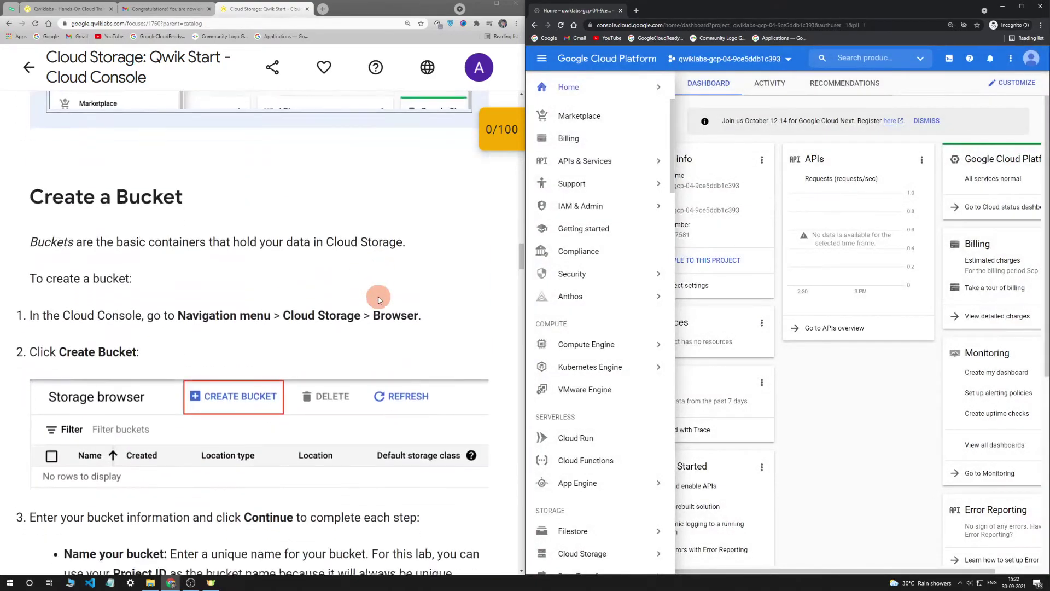
pyautogui.moveTo(186, 191); pyautogui.dragTo(17, 193)
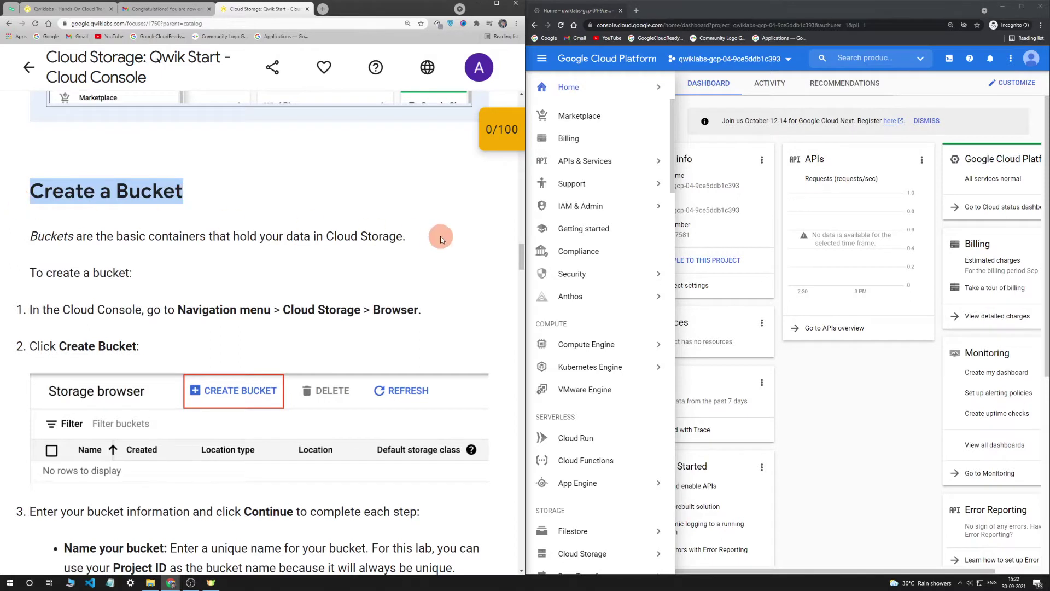
pyautogui.moveTo(174, 310); pyautogui.dragTo(414, 310)
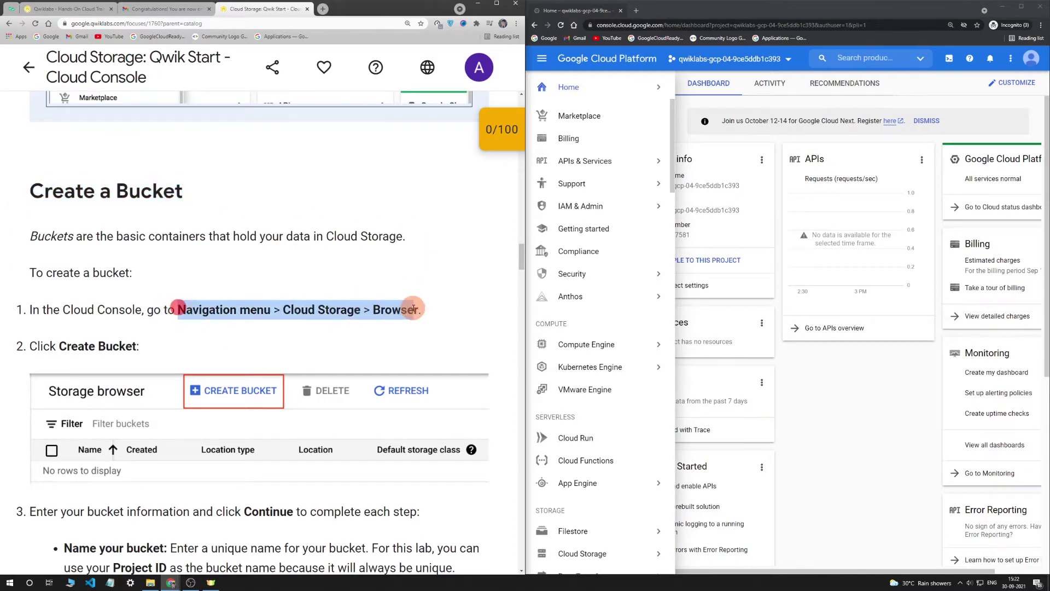
pyautogui.scroll(-3, 629, 350)
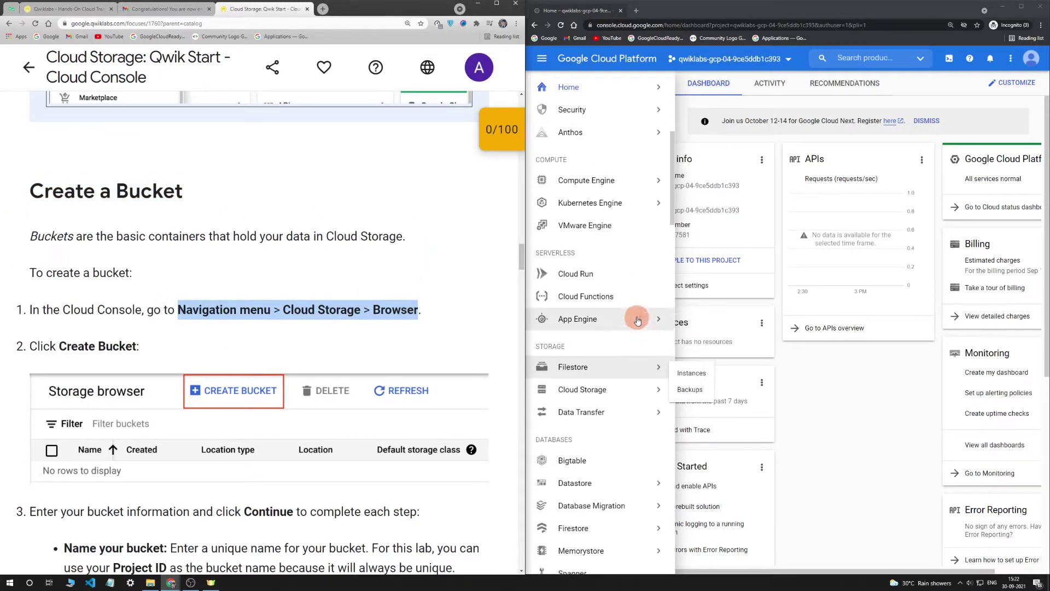
pyautogui.scroll(-2, 608, 341)
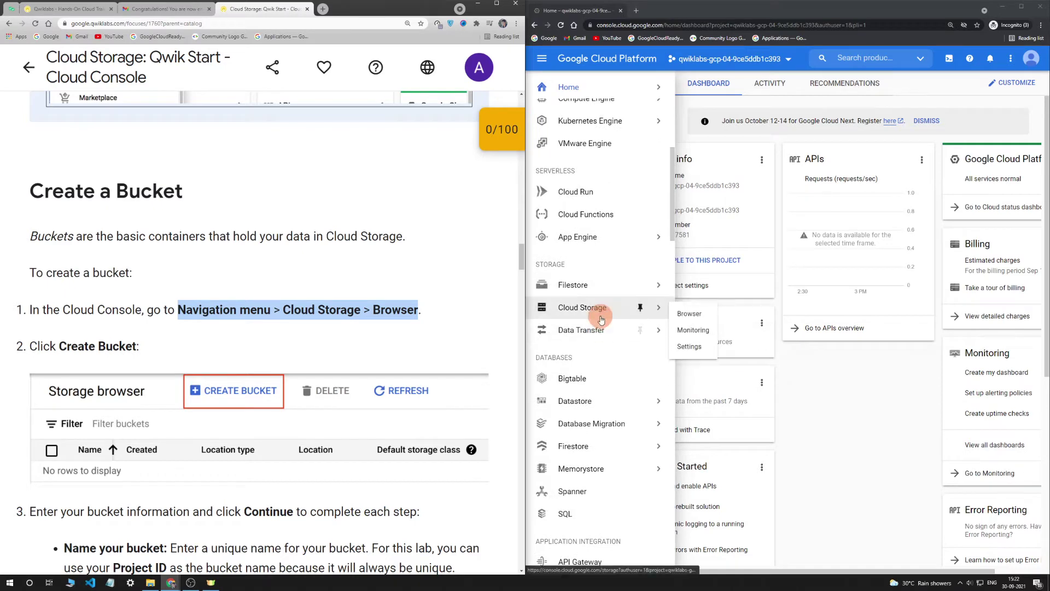
pyautogui.moveTo(607, 308)
pyautogui.click(697, 315)
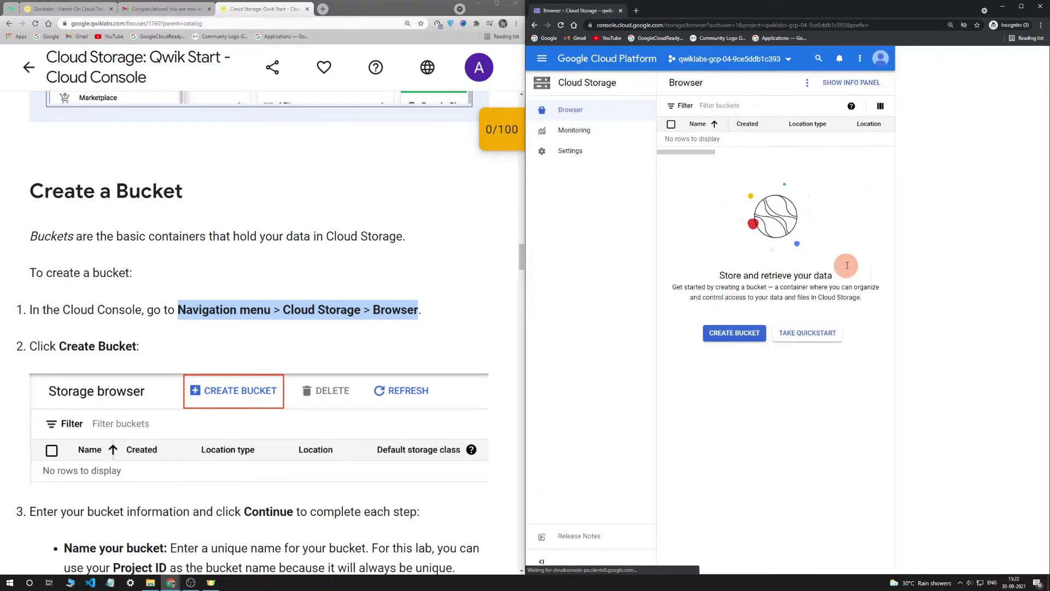
# Step: Start a new bucket, close the monthly cost estimate, and name the bucket with the lab's GCP project ID, qwiklabs-gcp-04-9ce5ddb1c393
pyautogui.click(1021, 88)
pyautogui.click(1036, 61)
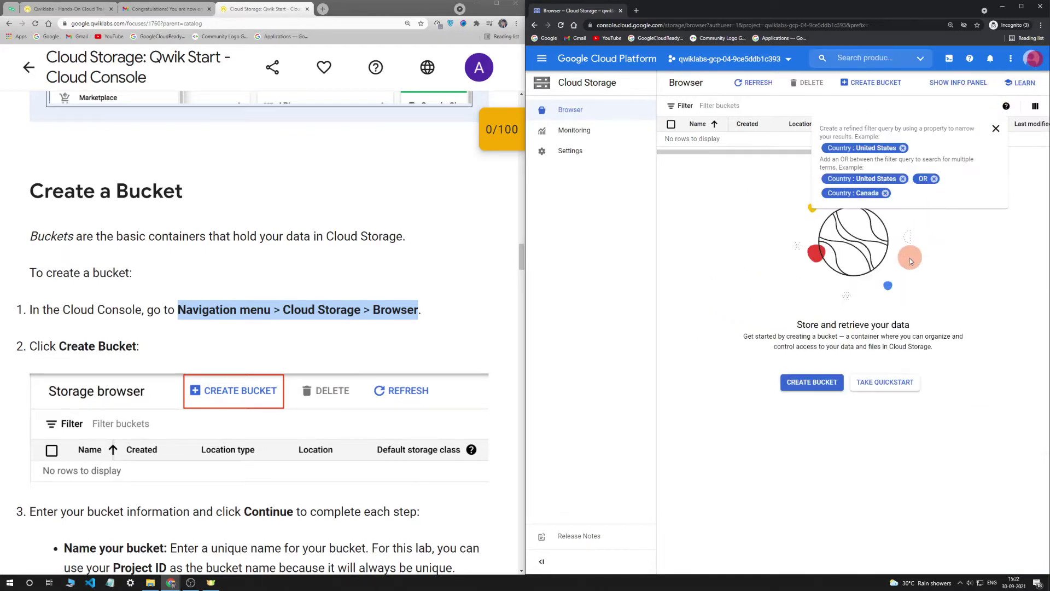
pyautogui.click(820, 383)
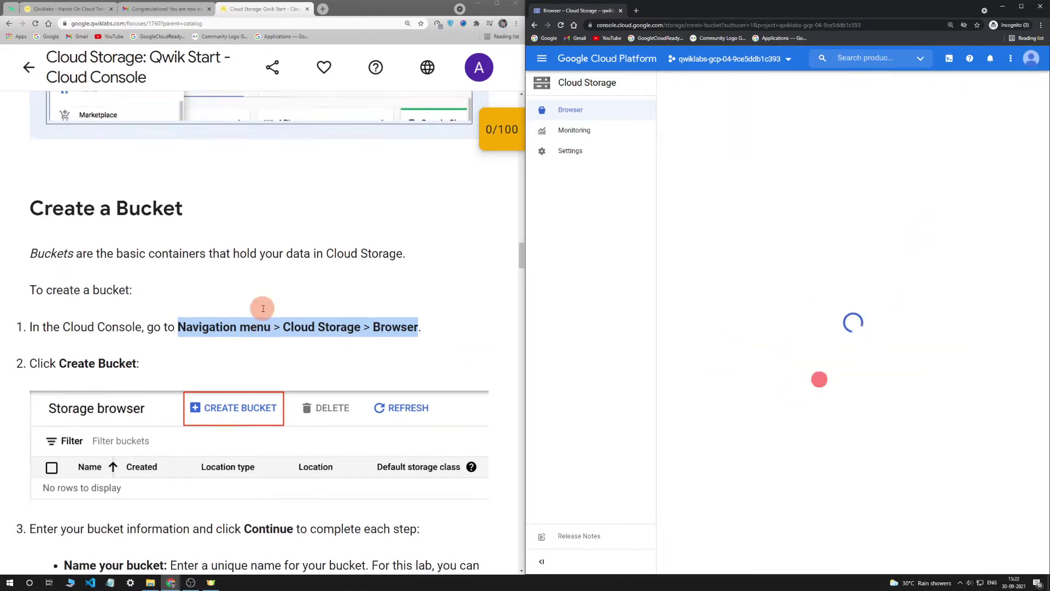
pyautogui.moveTo(521, 256); pyautogui.dragTo(521, 205)
pyautogui.scroll(10, 520, 234)
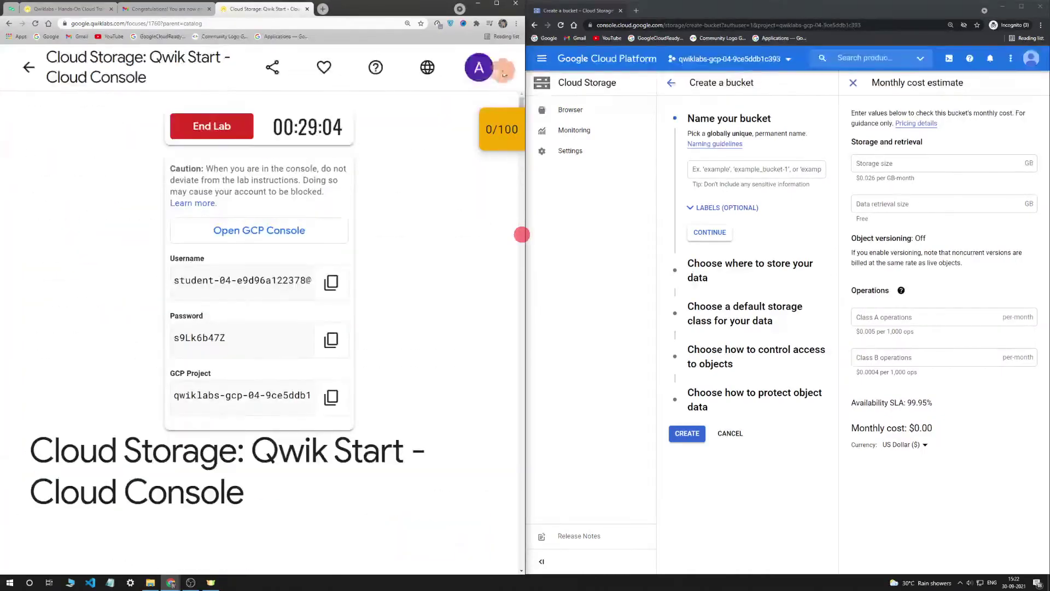
pyautogui.click(329, 394)
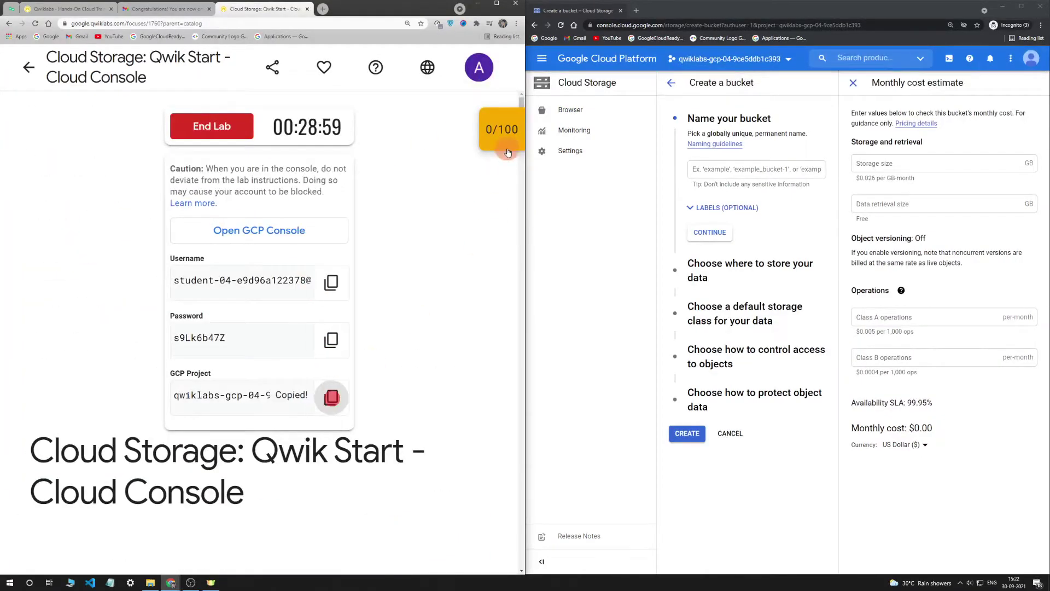
pyautogui.moveTo(521, 102); pyautogui.dragTo(511, 262)
pyautogui.click(725, 173)
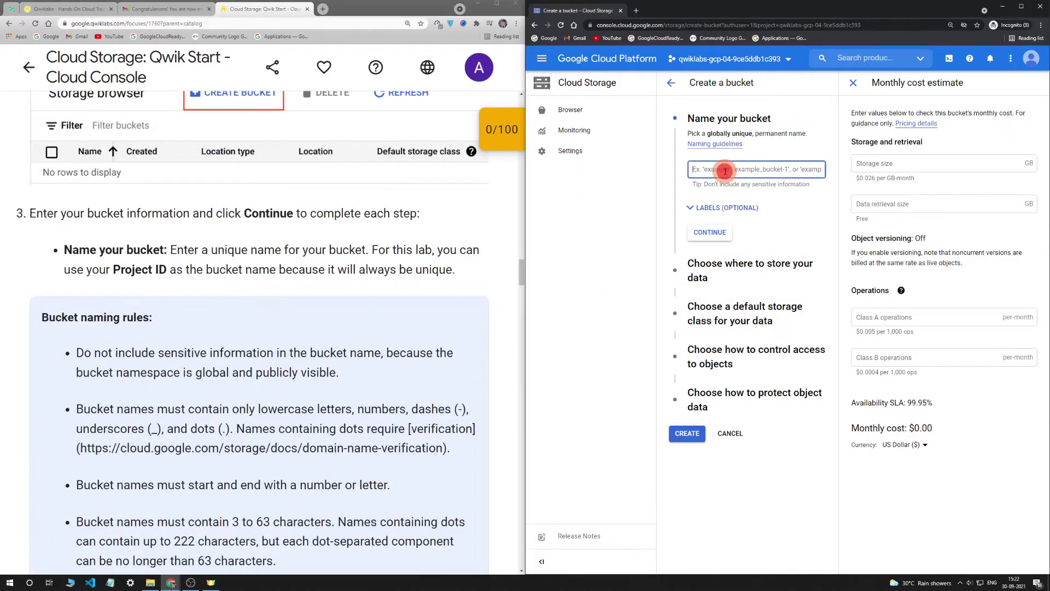
pyautogui.click(853, 83)
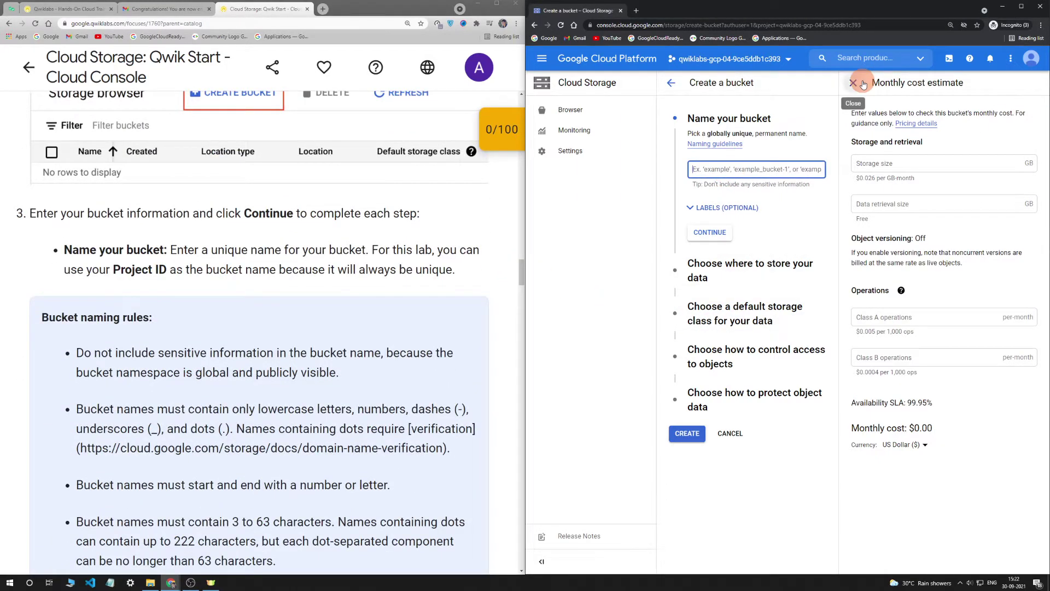
pyautogui.click(745, 157)
pyautogui.hotkey('ctrl', 'v')
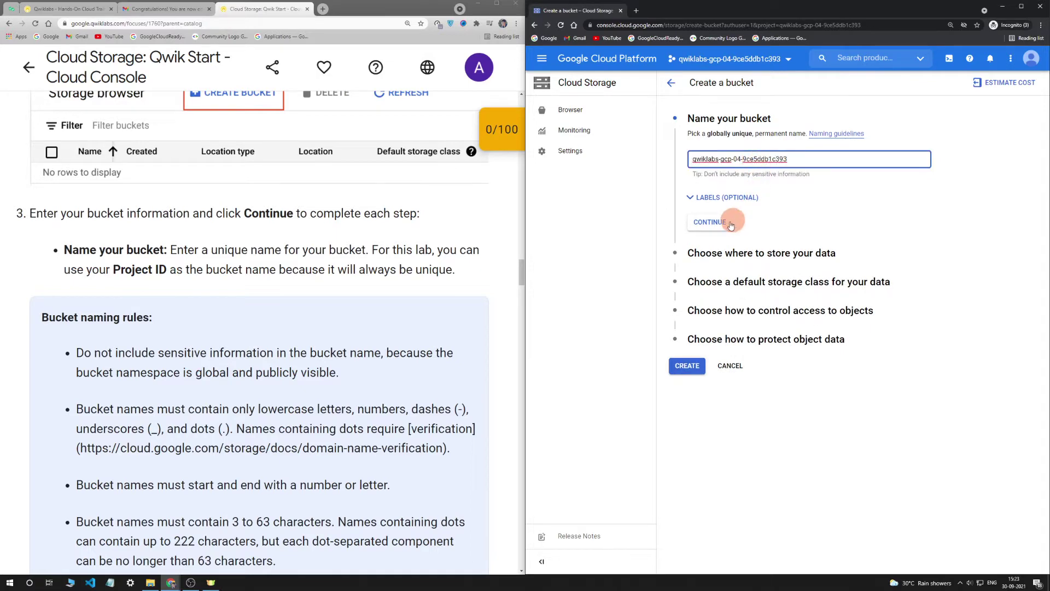
pyautogui.click(710, 222)
# Step: Following the lab guide, set the bucket's location type to Region with us-east1 (South Carolina) as the location
pyautogui.scroll(-10, 202, 269)
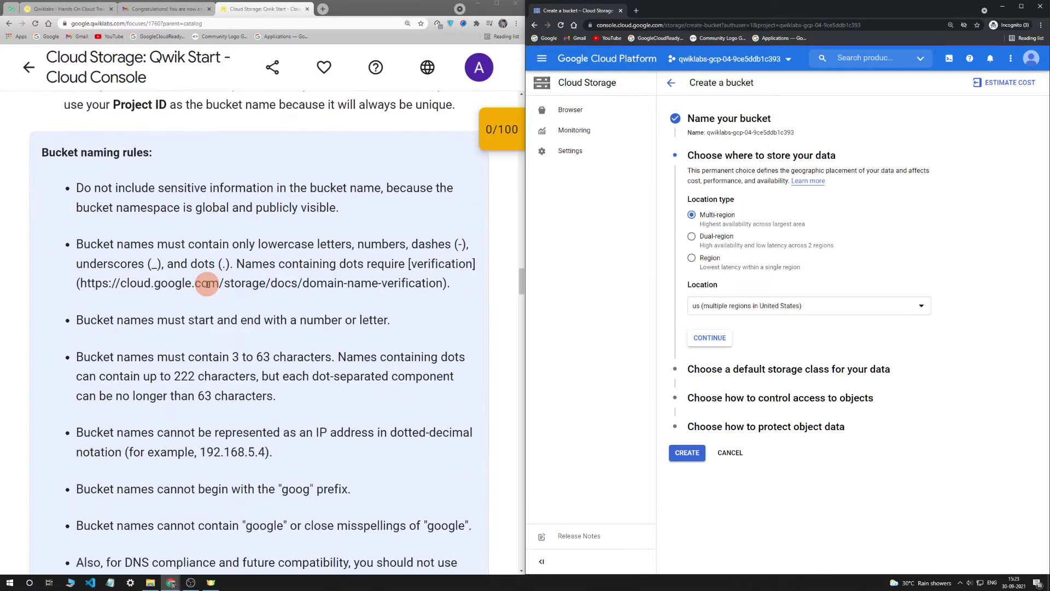
pyautogui.moveTo(110, 258); pyautogui.dragTo(554, 260)
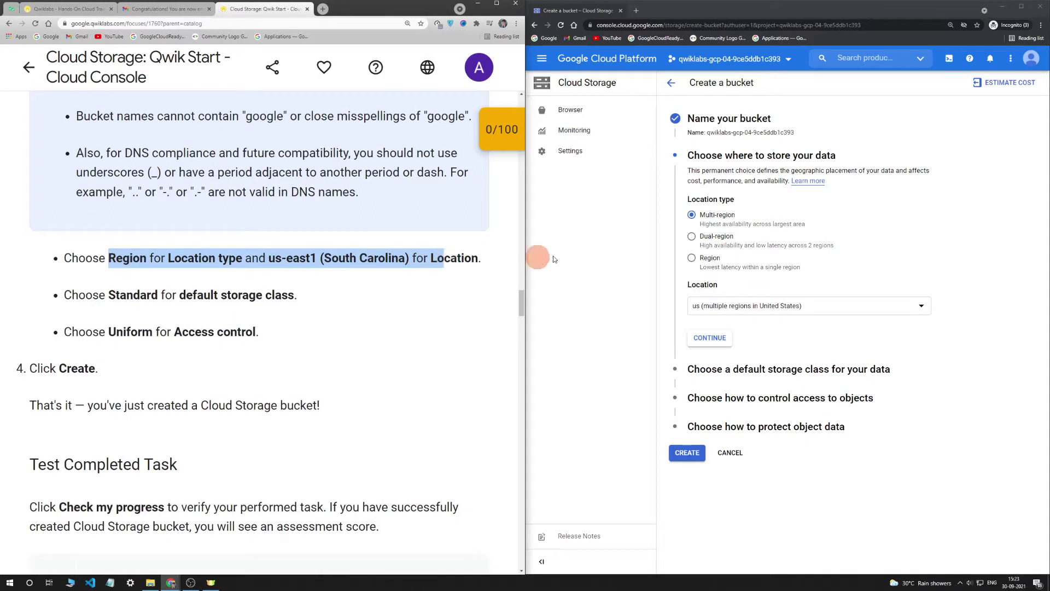
pyautogui.click(693, 262)
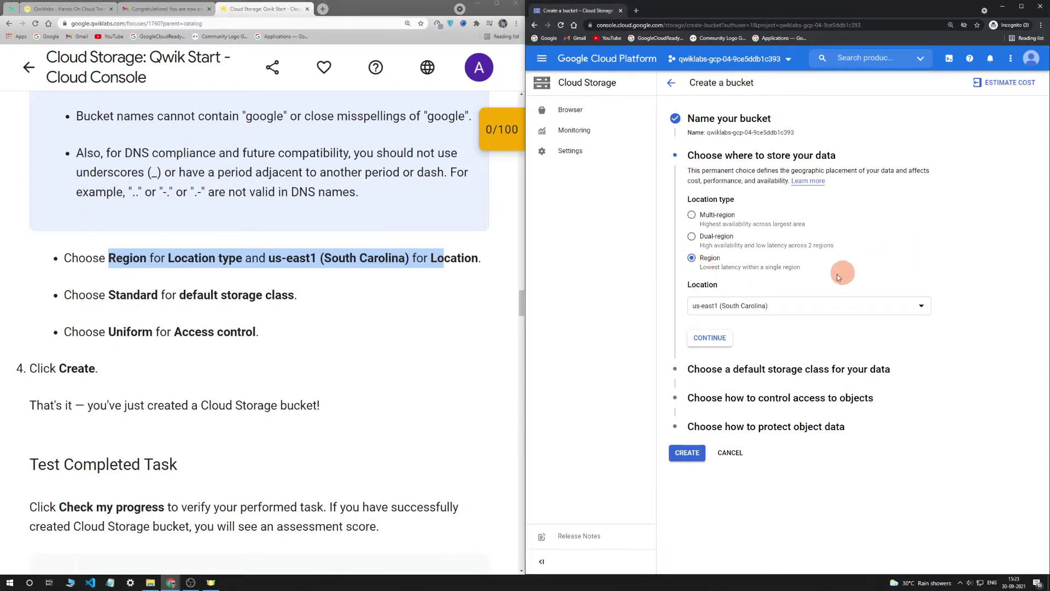
pyautogui.click(709, 336)
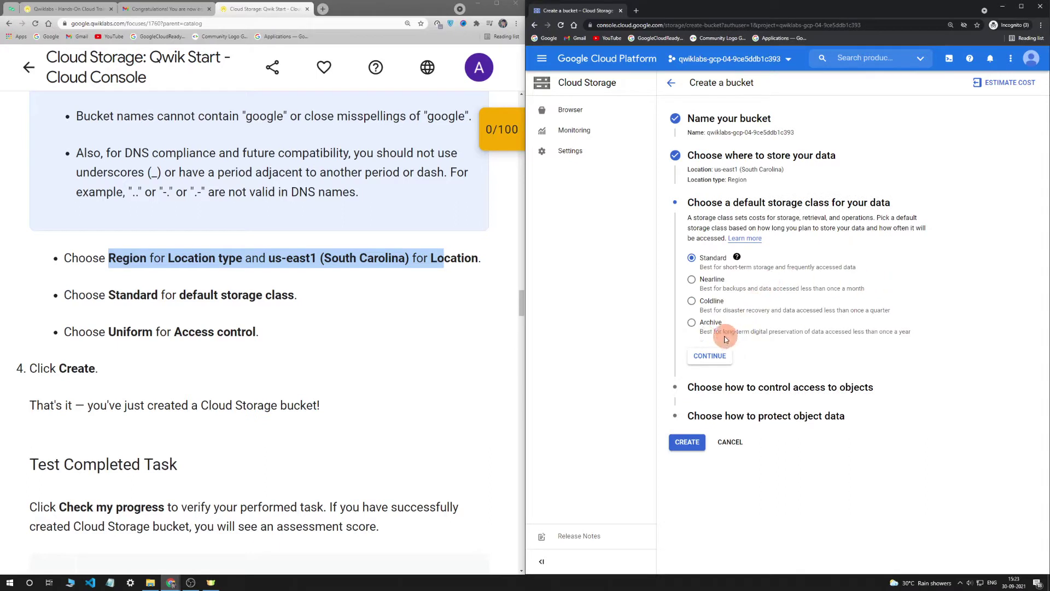
# Step: Accept Standard storage class, enforced public access prevention, Uniform access control and no protection tools, and create the bucket
pyautogui.click(713, 355)
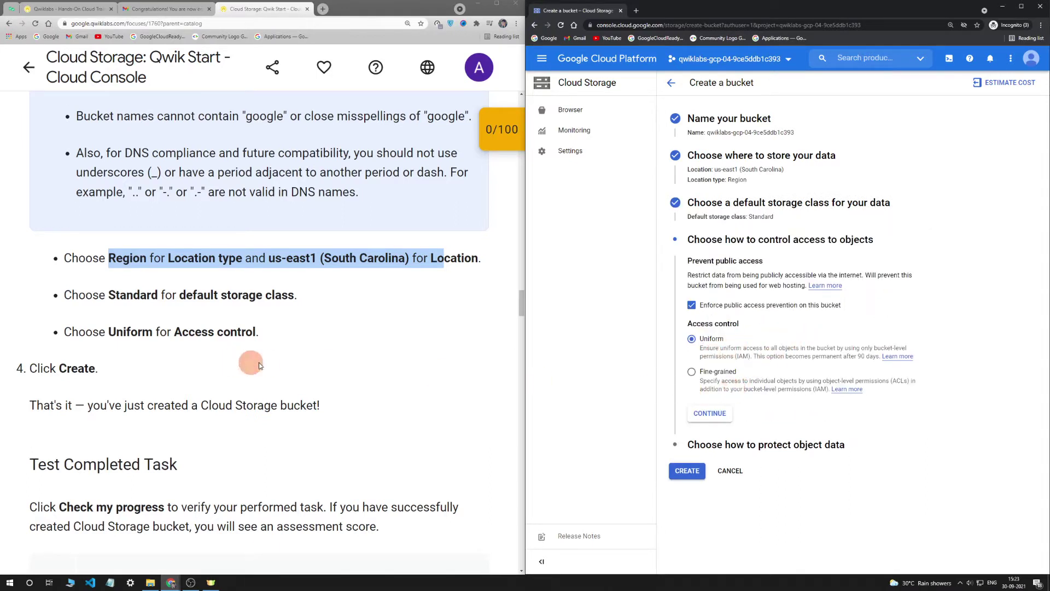
pyautogui.click(701, 419)
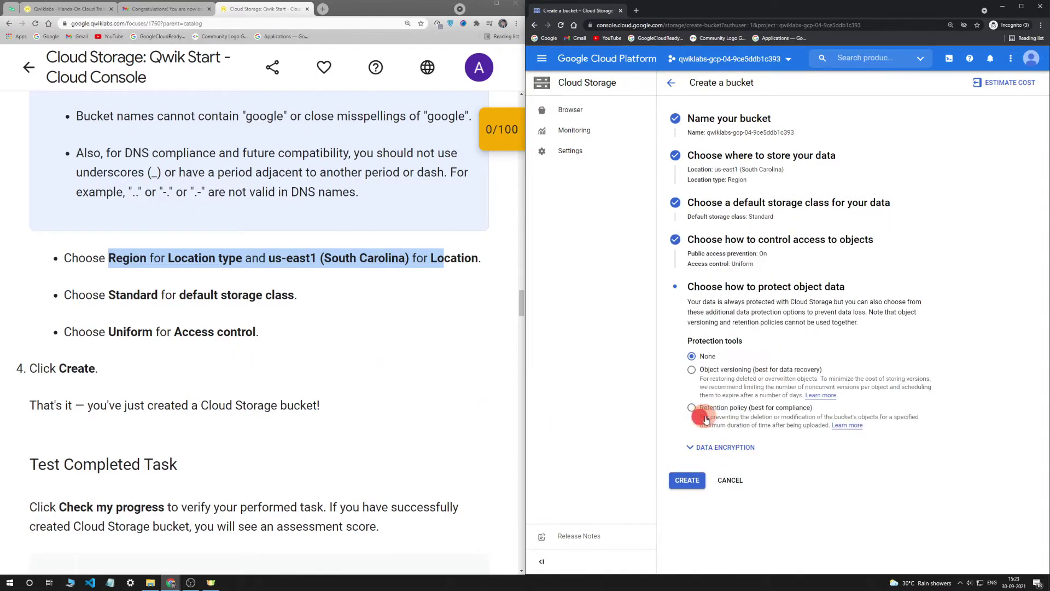
pyautogui.click(690, 485)
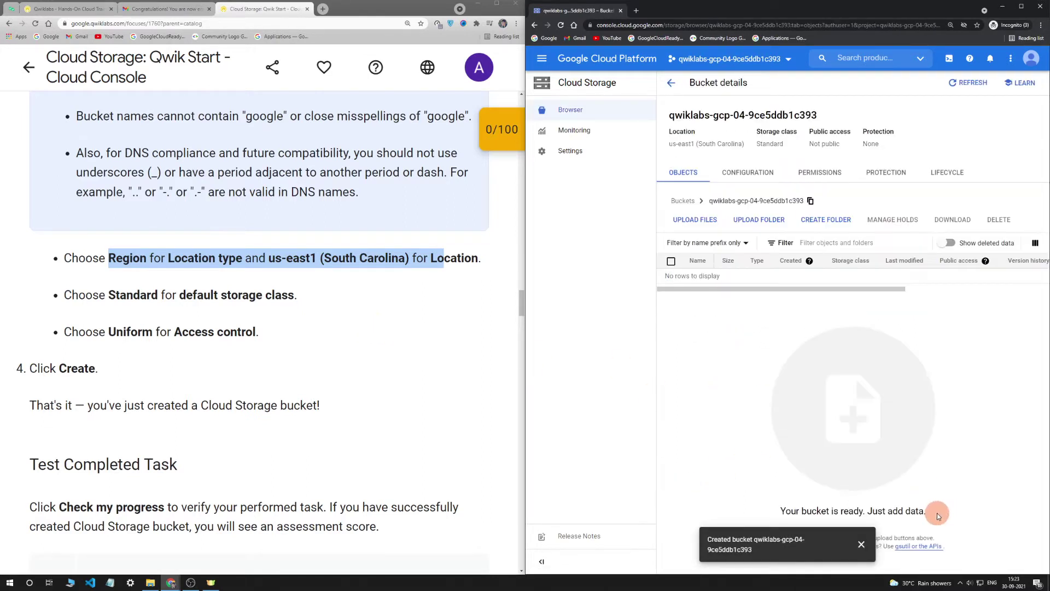
# Step: Check the lab progress for the Create a bucket task and answer True to the question about bucket names being unique across Cloud Storage
pyautogui.scroll(-4, 390, 291)
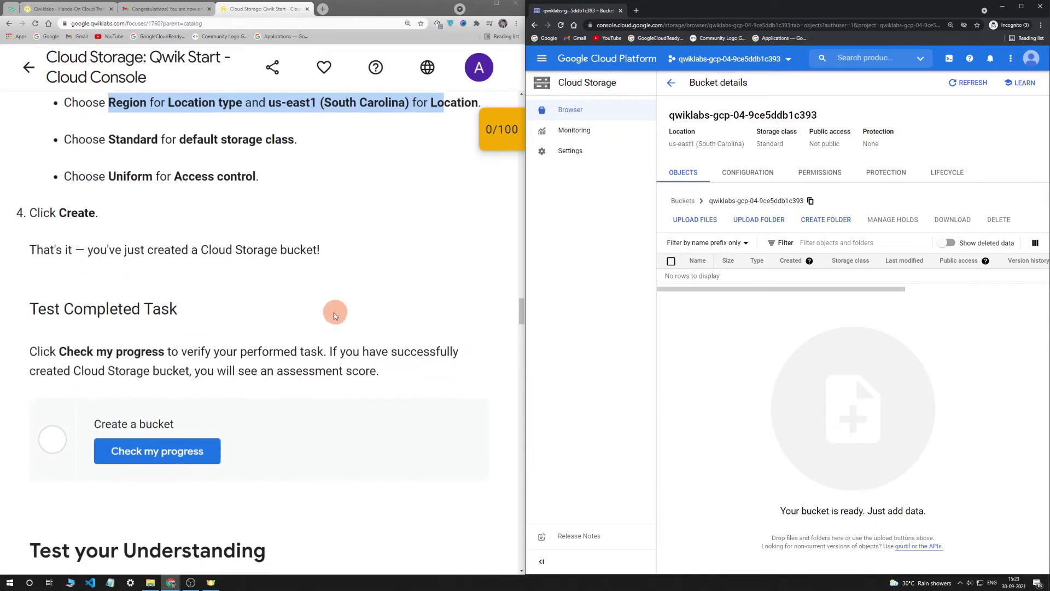
pyautogui.click(204, 401)
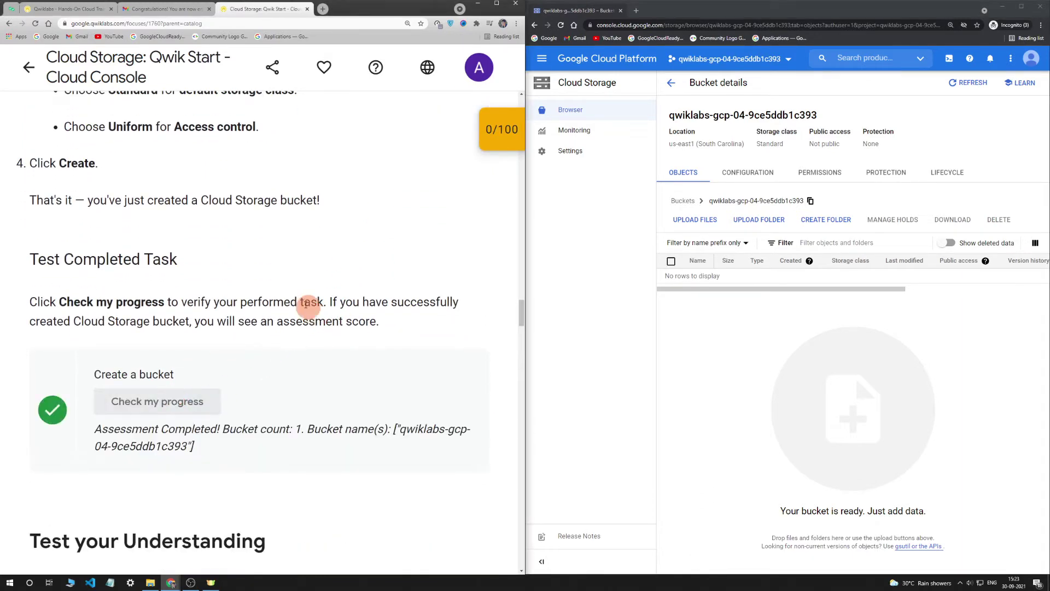
pyautogui.scroll(-6, 302, 226)
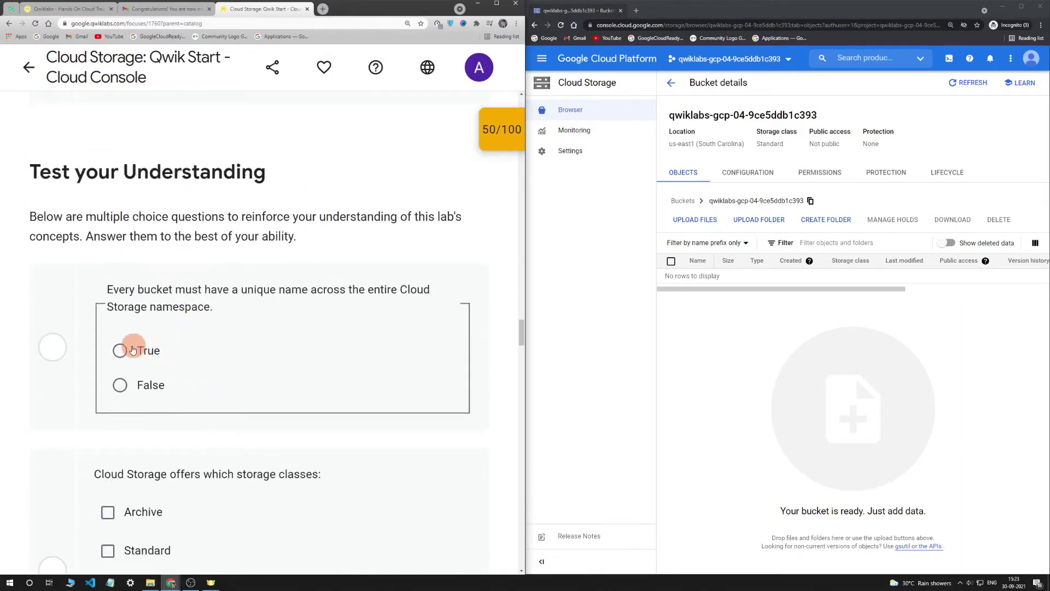
pyautogui.click(119, 351)
pyautogui.scroll(-8, 296, 326)
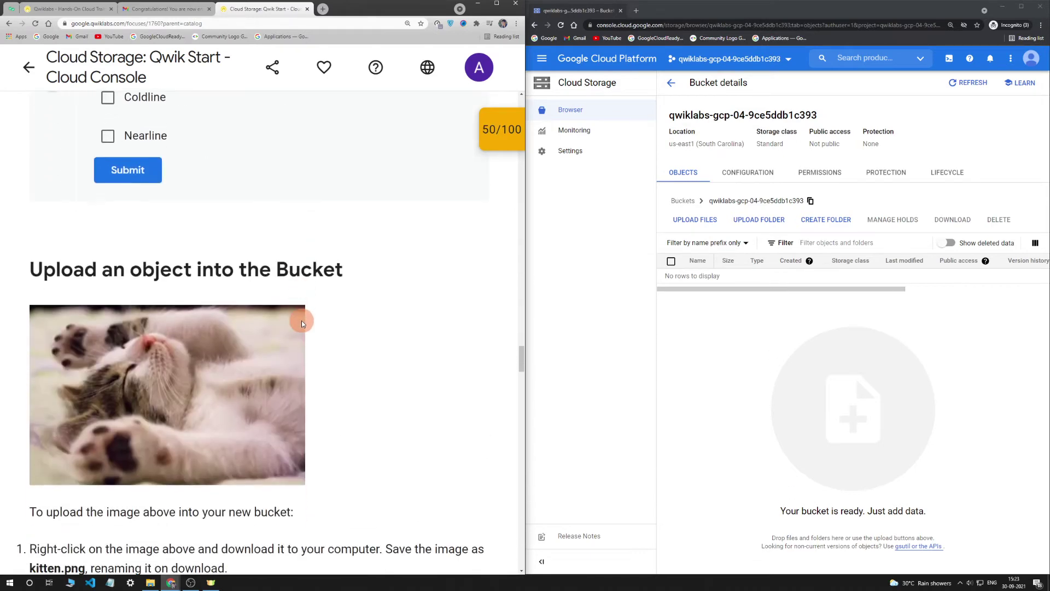
# Step: Save the kitten image from the lab guide to the Desktop as kitten.png, deleting the existing file of that name first
pyautogui.scroll(-2, 255, 324)
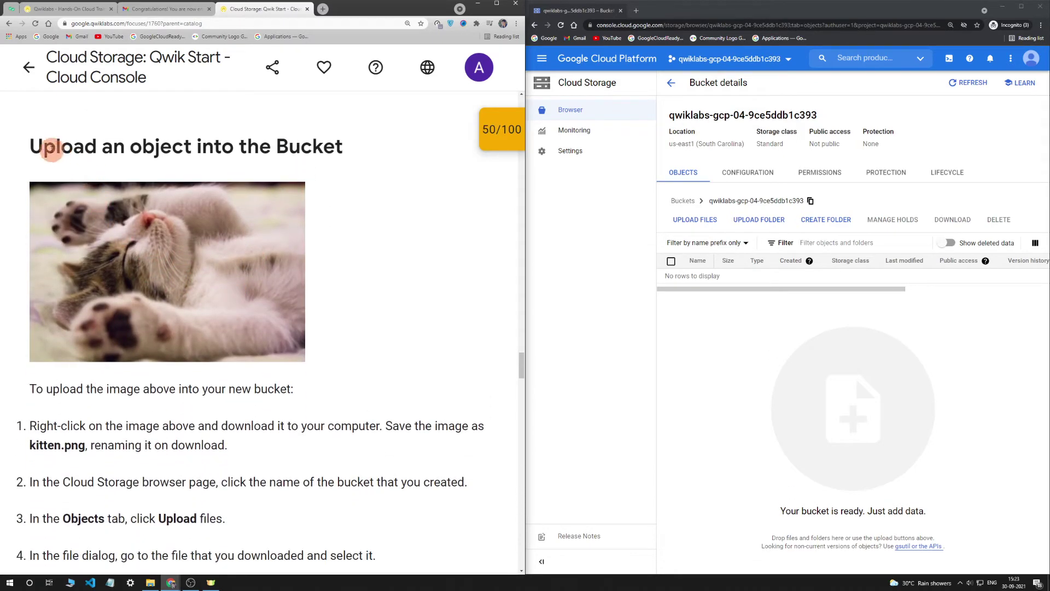
pyautogui.moveTo(36, 144); pyautogui.dragTo(323, 144)
pyautogui.click(400, 202)
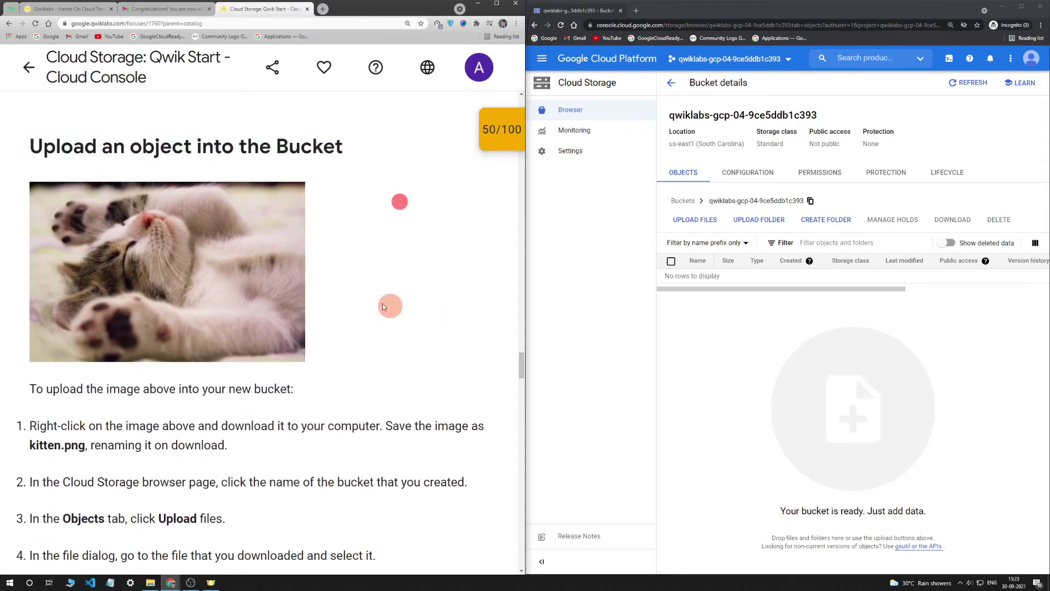
pyautogui.rightClick(217, 281)
pyautogui.click(234, 294)
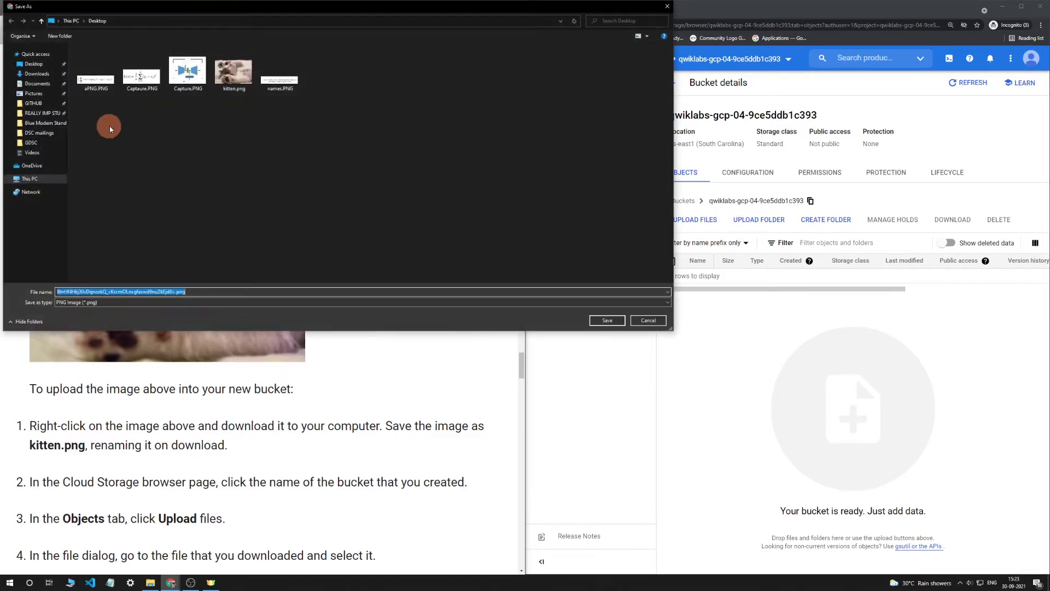
pyautogui.click(233, 83)
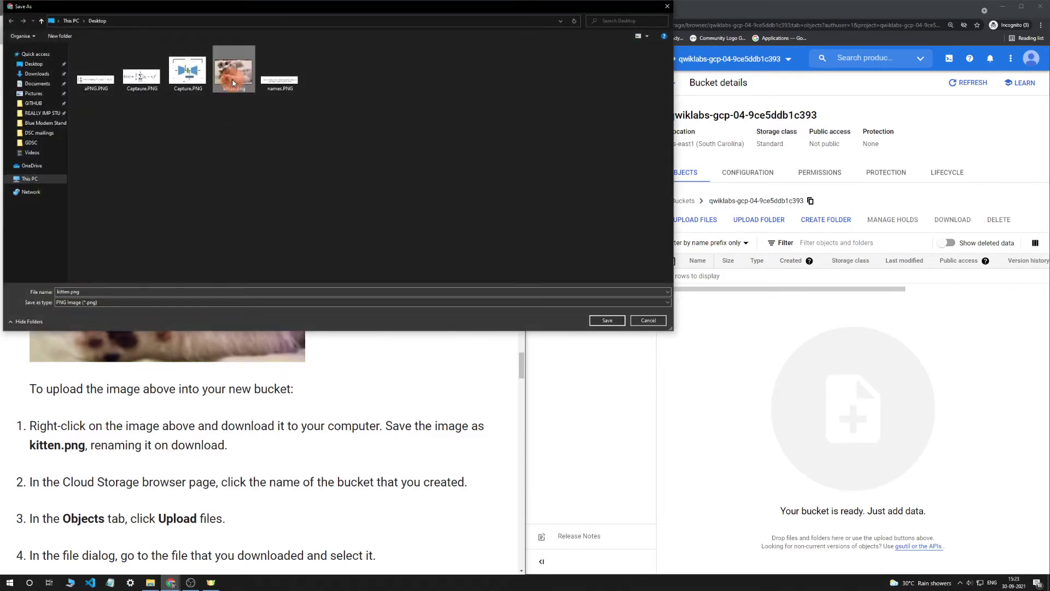
pyautogui.press('Delete')
pyautogui.click(205, 272)
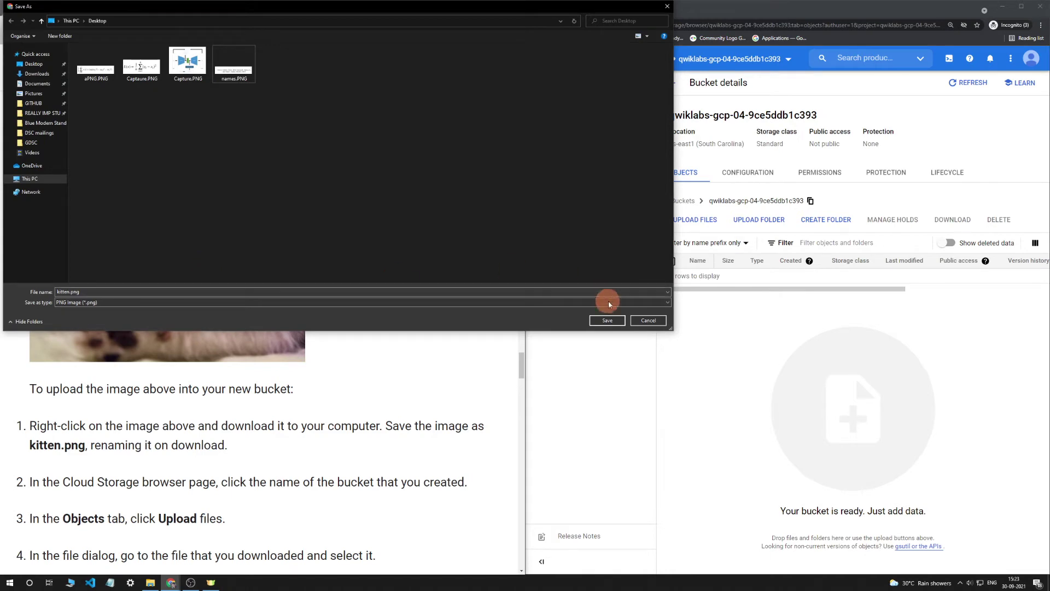
pyautogui.click(618, 322)
pyautogui.click(549, 294)
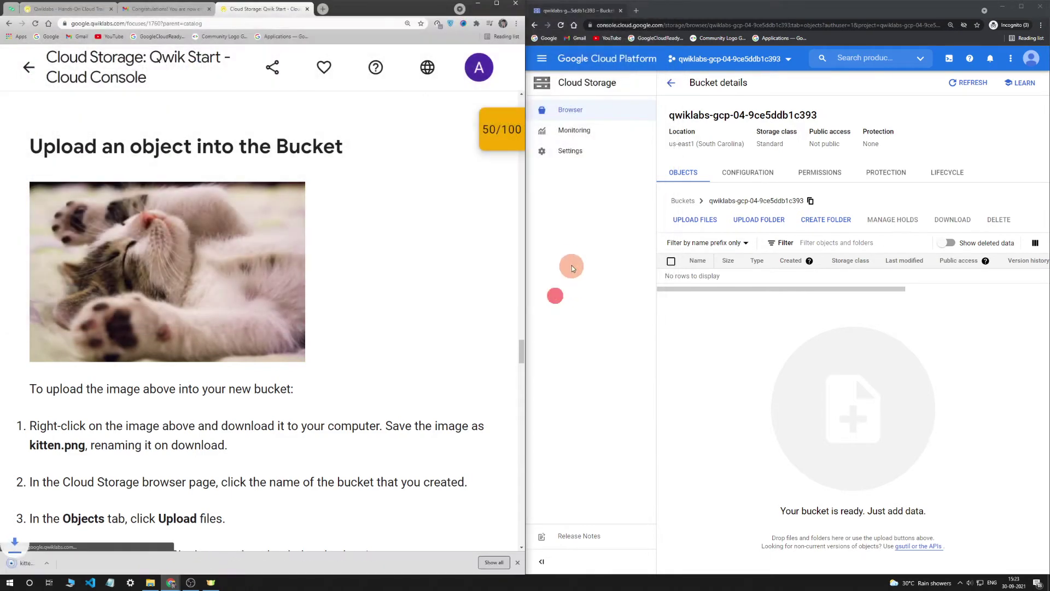
# Step: Following the lab guide, upload kitten.png from the Desktop into the bucket and dismiss the upload notifications
pyautogui.click(361, 329)
pyautogui.scroll(-2, 361, 328)
pyautogui.scroll(-1, 360, 329)
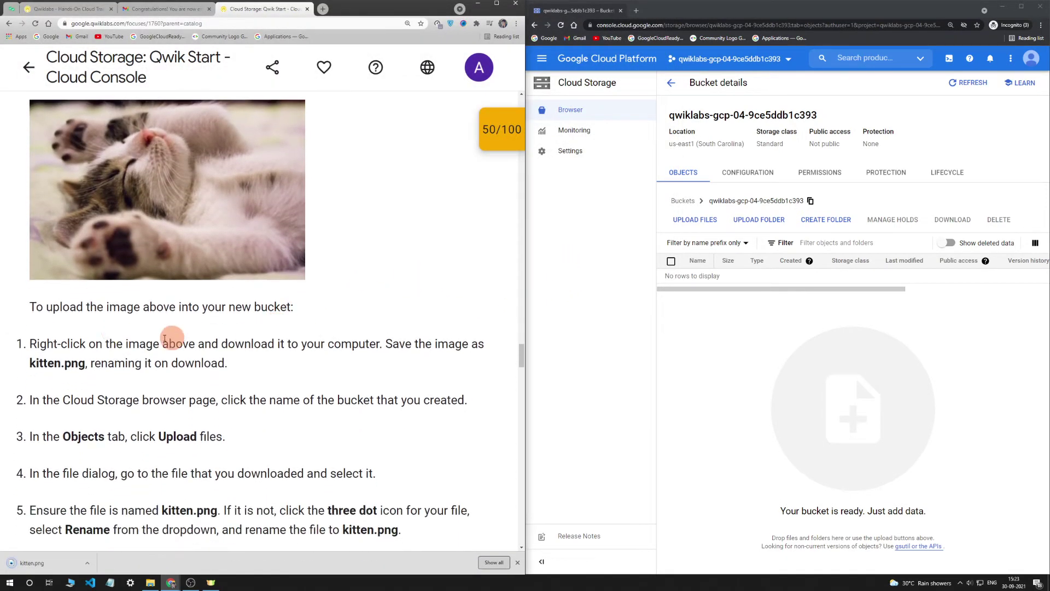
pyautogui.scroll(-3, 310, 348)
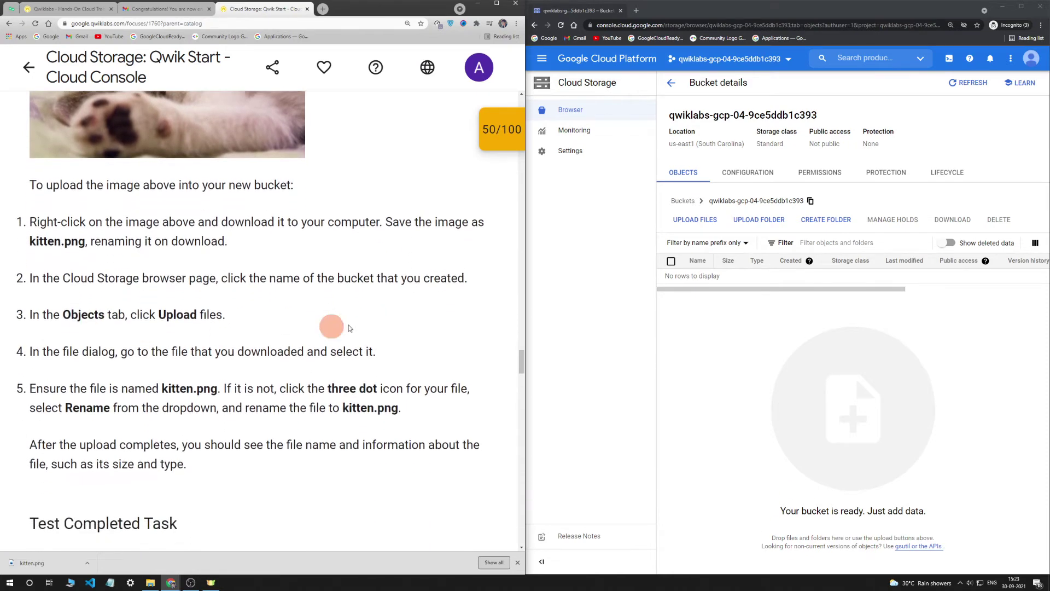
pyautogui.click(707, 229)
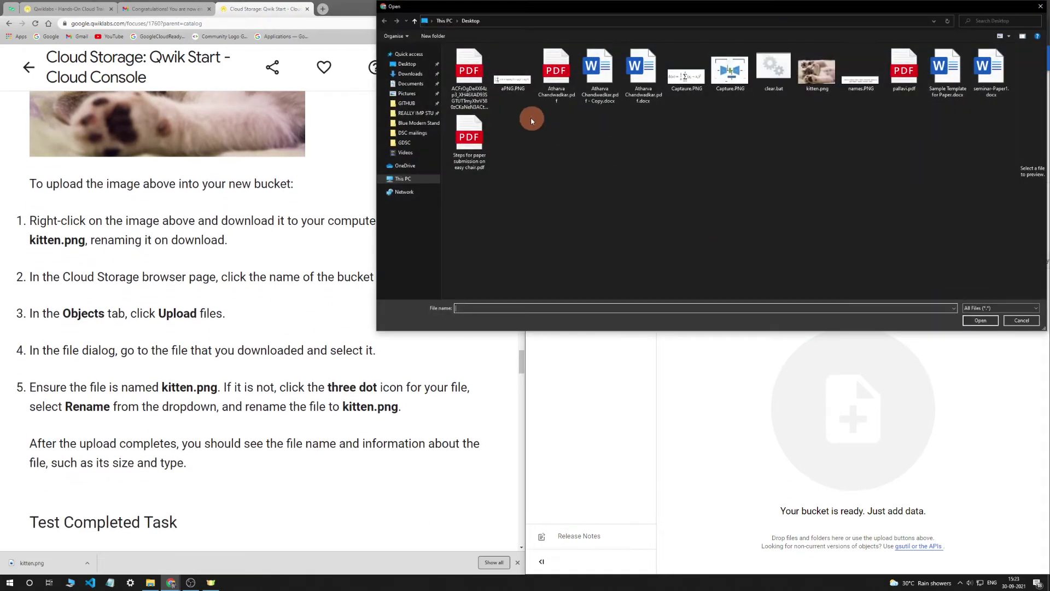
pyautogui.click(424, 65)
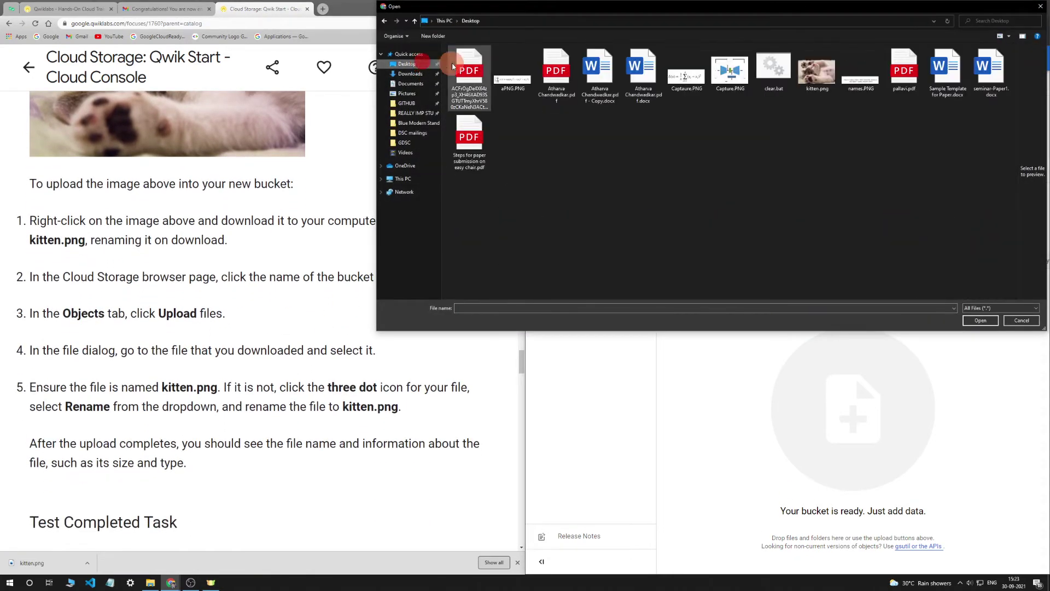
pyautogui.click(818, 68)
pyautogui.click(980, 320)
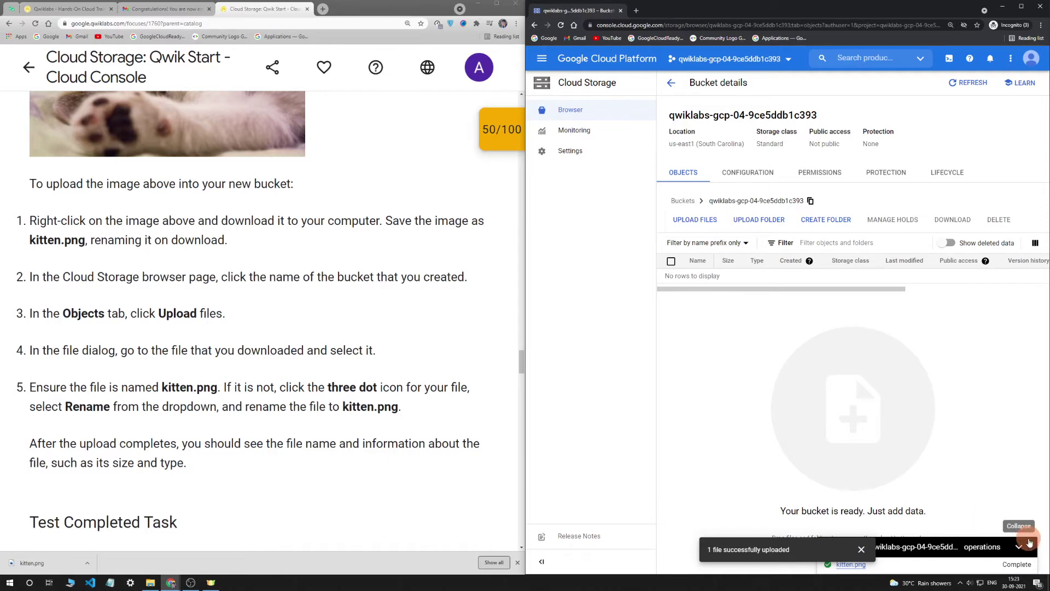
pyautogui.click(1030, 541)
pyautogui.click(861, 549)
pyautogui.click(606, 370)
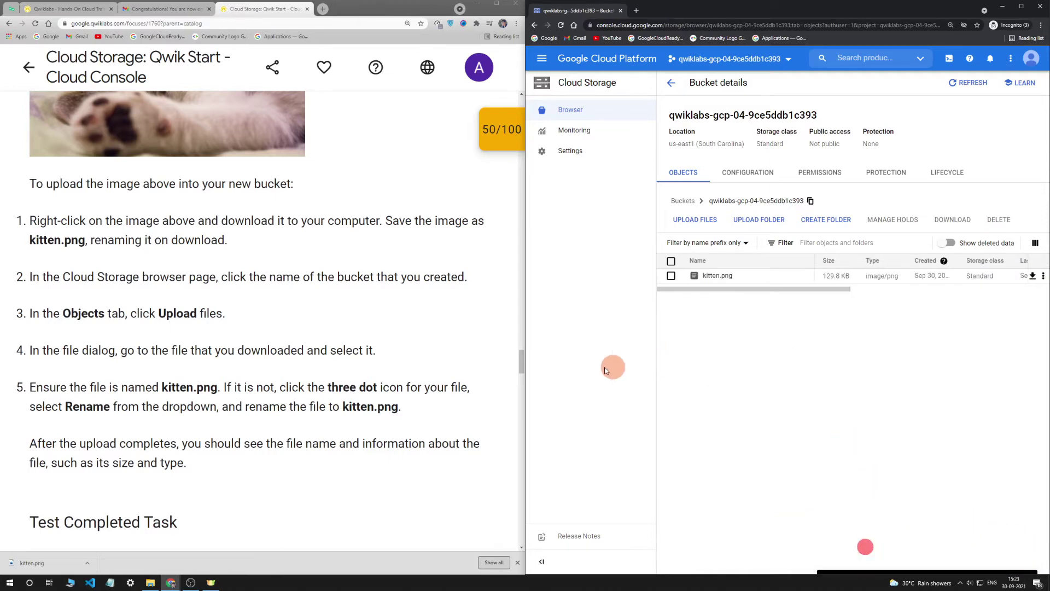
# Step: Check the lab progress for the kitten.png upload and answer True to the question about object names being unique only within a bucket
pyautogui.scroll(-4, 199, 432)
pyautogui.click(201, 455)
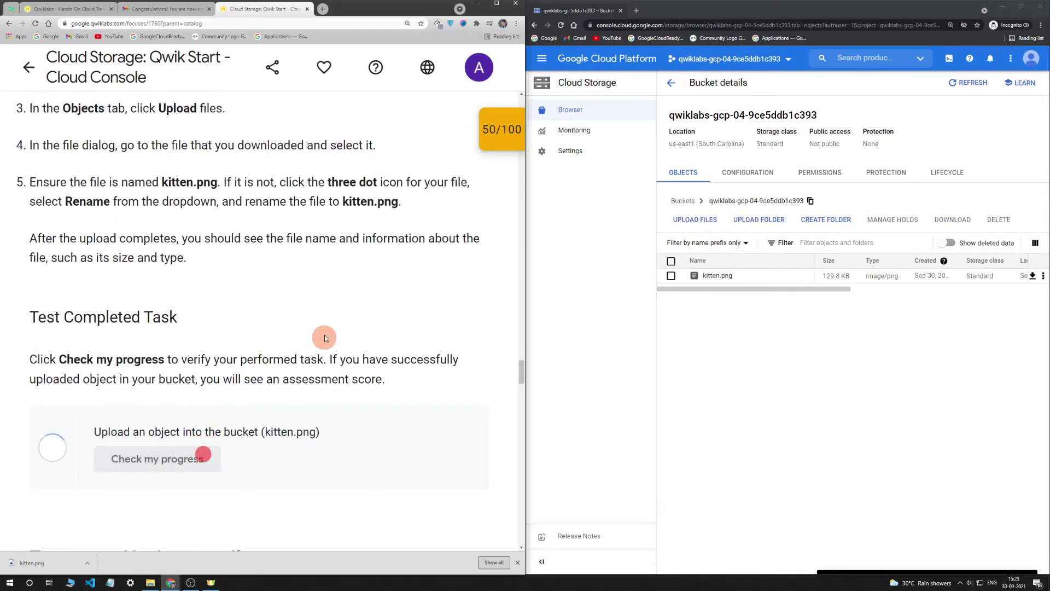
pyautogui.scroll(-3, 327, 324)
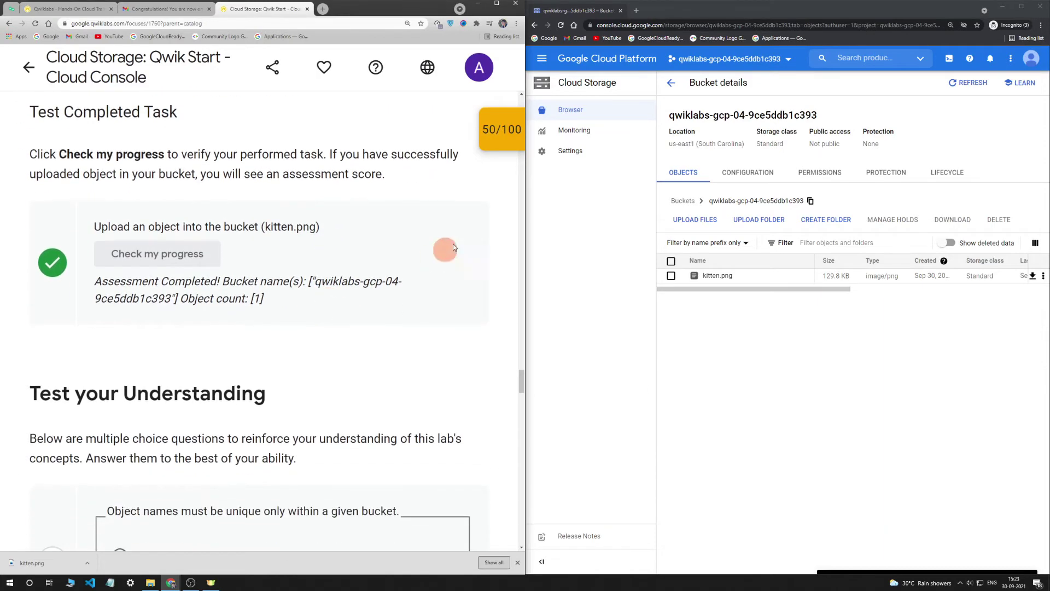
pyautogui.click(489, 142)
pyautogui.click(496, 137)
pyautogui.scroll(-1, 296, 294)
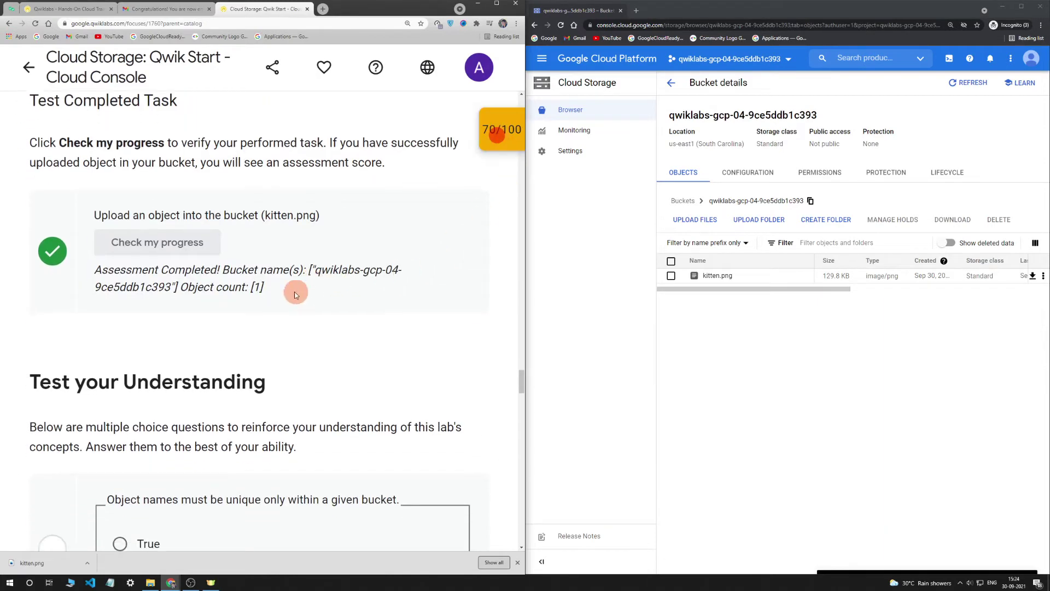
pyautogui.scroll(-4, 295, 295)
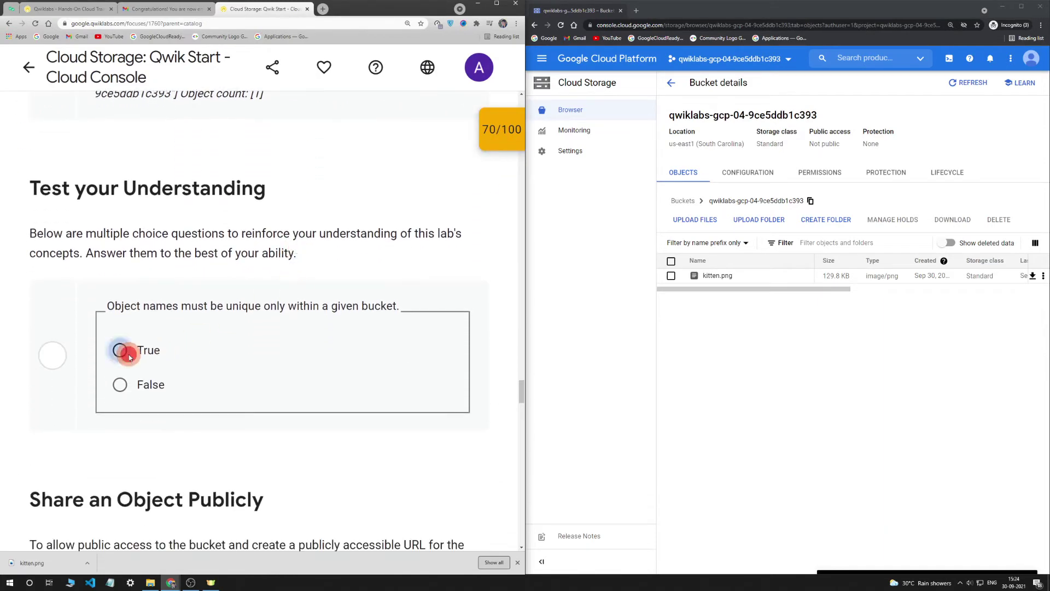
pyautogui.click(121, 351)
# Step: Following the Share an Object Publicly instructions, remove public access prevention from the bucket's permissions and confirm
pyautogui.scroll(-6, 129, 356)
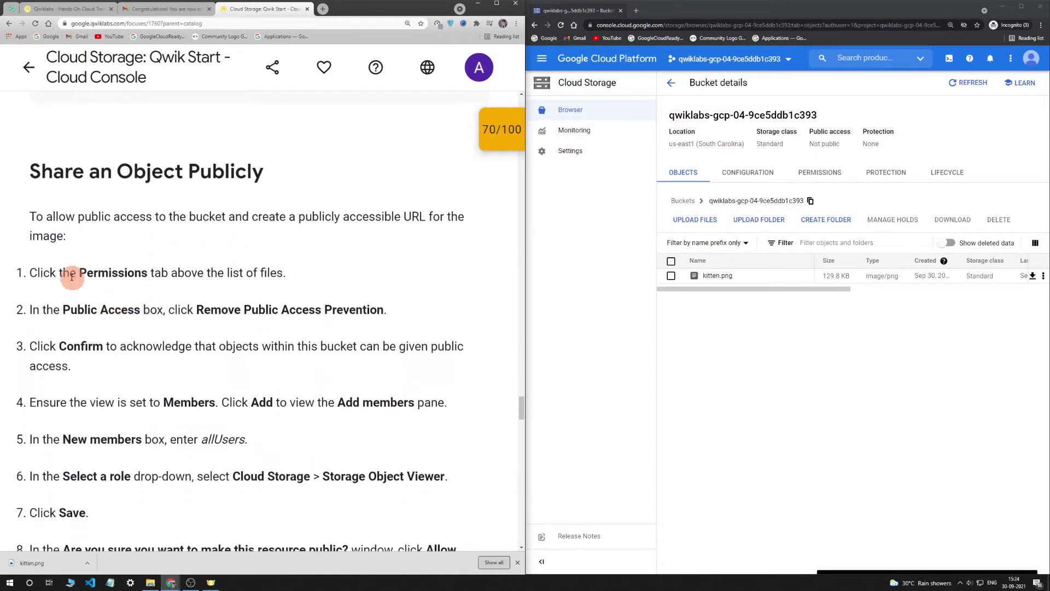
pyautogui.moveTo(31, 169); pyautogui.dragTo(266, 183)
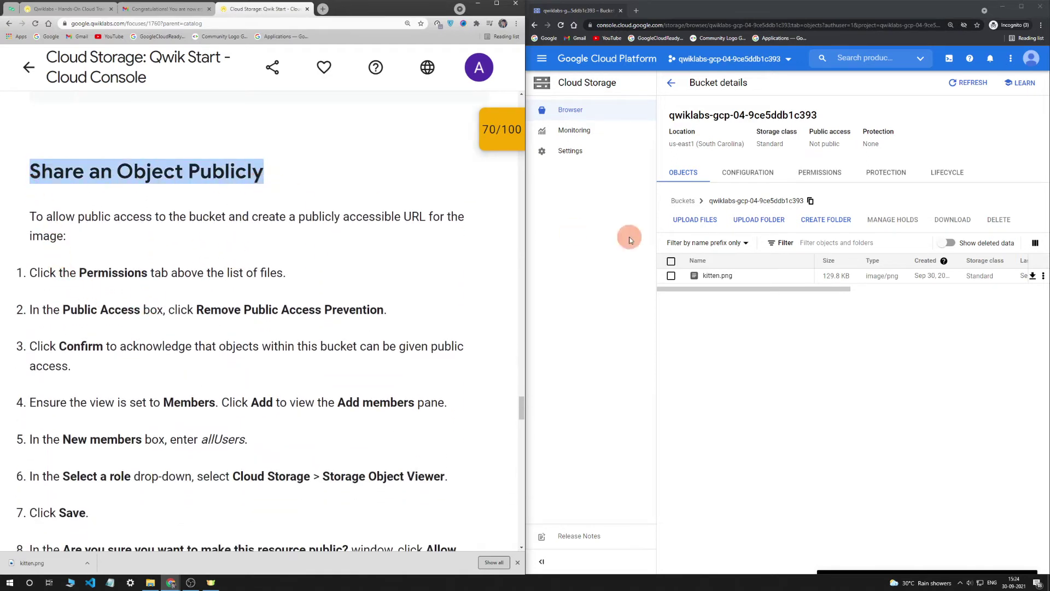
pyautogui.click(825, 175)
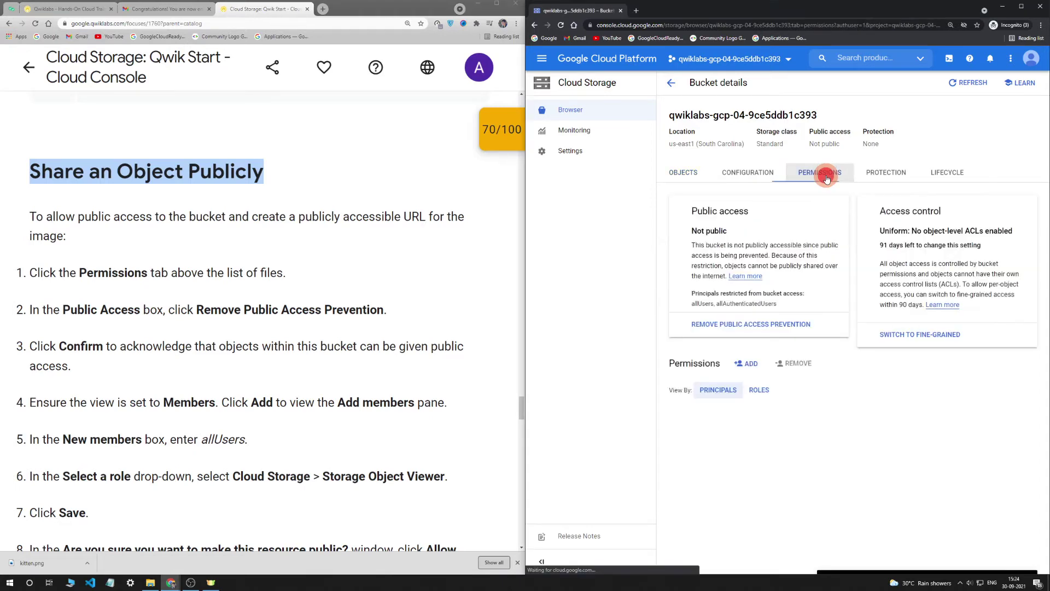
pyautogui.click(772, 323)
pyautogui.click(897, 376)
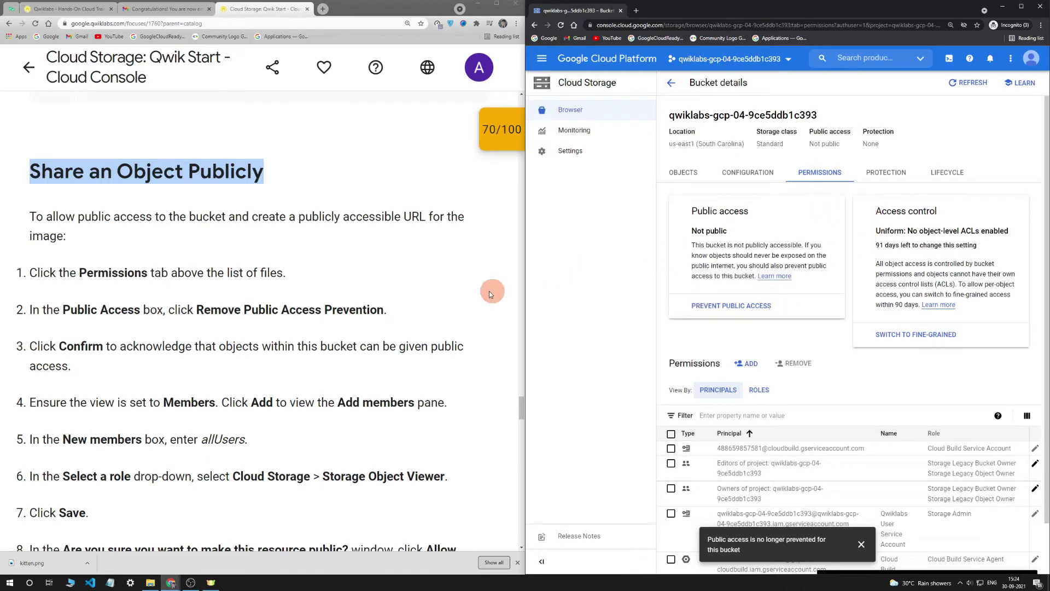
# Step: Start adding a principal to the bucket's permissions and enter allUsers from the lab guide as the new principal
pyautogui.scroll(-2, 410, 304)
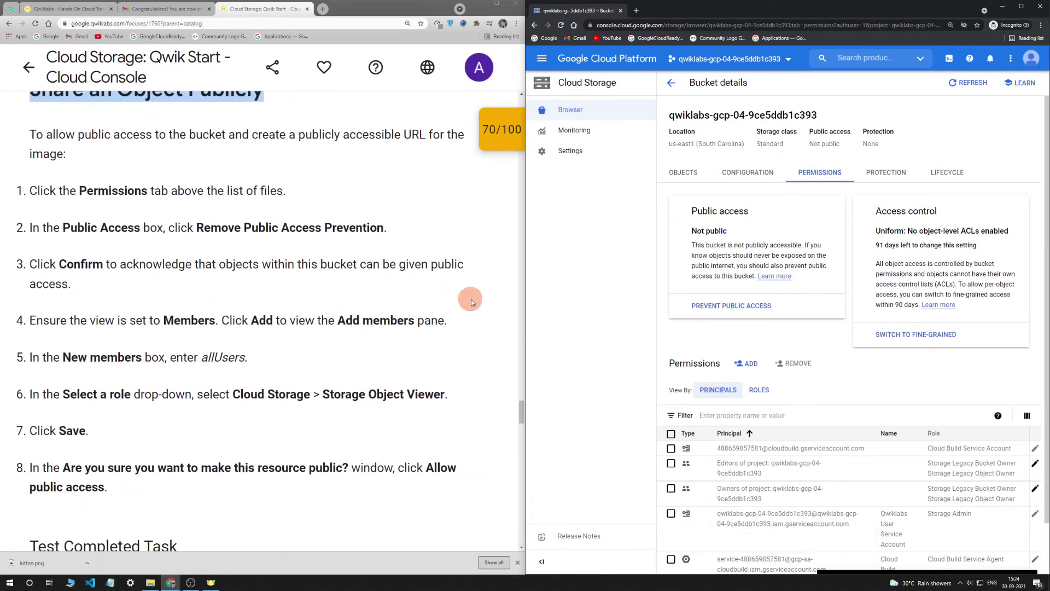
pyautogui.click(261, 323)
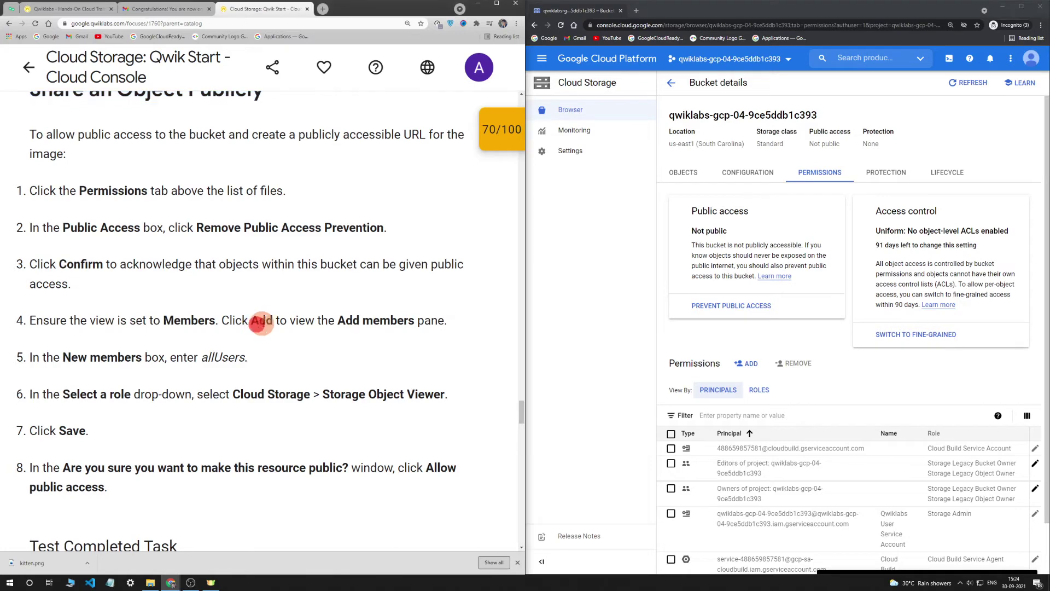
pyautogui.click(746, 365)
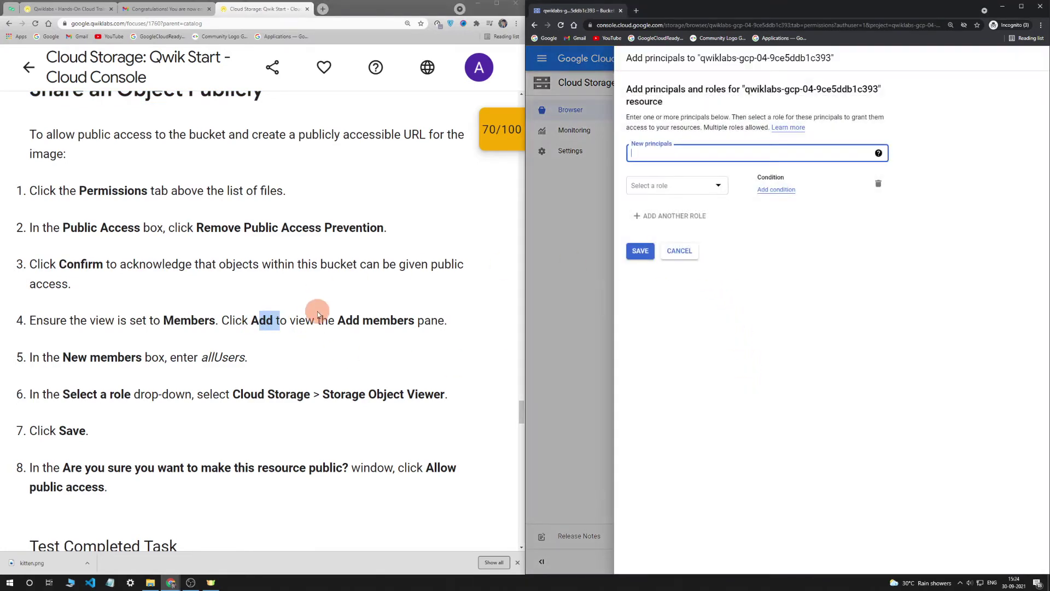
pyautogui.scroll(-1, 318, 315)
pyautogui.moveTo(244, 316); pyautogui.dragTo(206, 316)
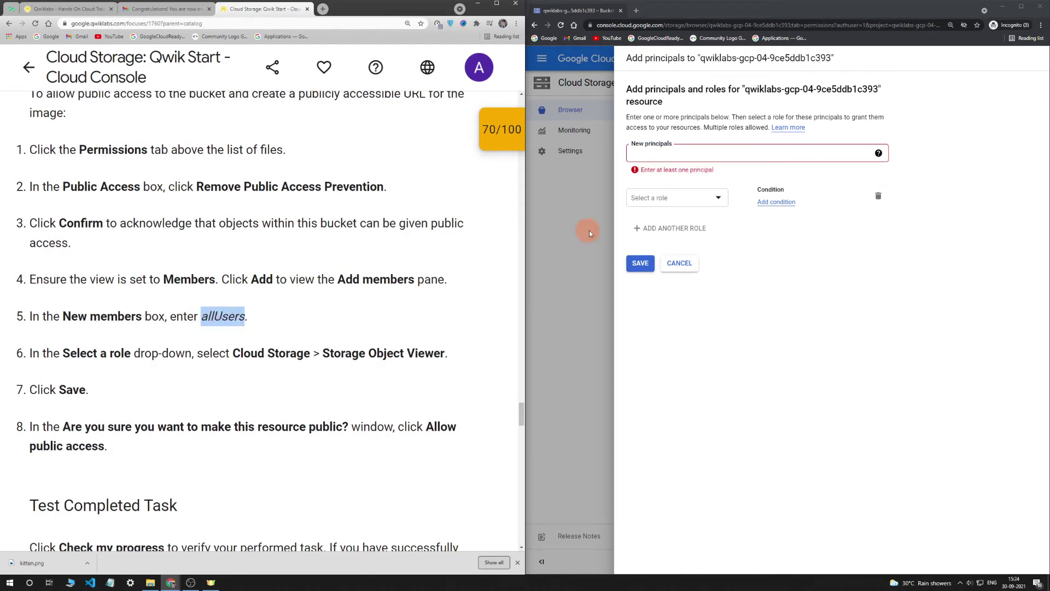
pyautogui.click(710, 160)
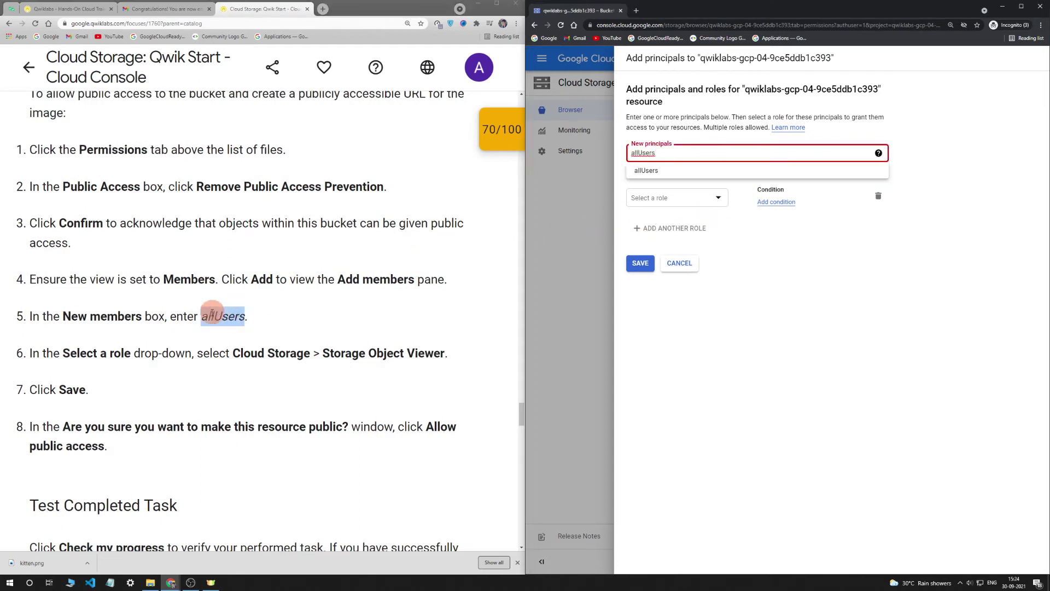
pyautogui.click(667, 206)
# Step: Assign the Cloud Storage role Storage Object Viewer to allUsers, save the permission, and allow public access to the bucket
pyautogui.click(670, 200)
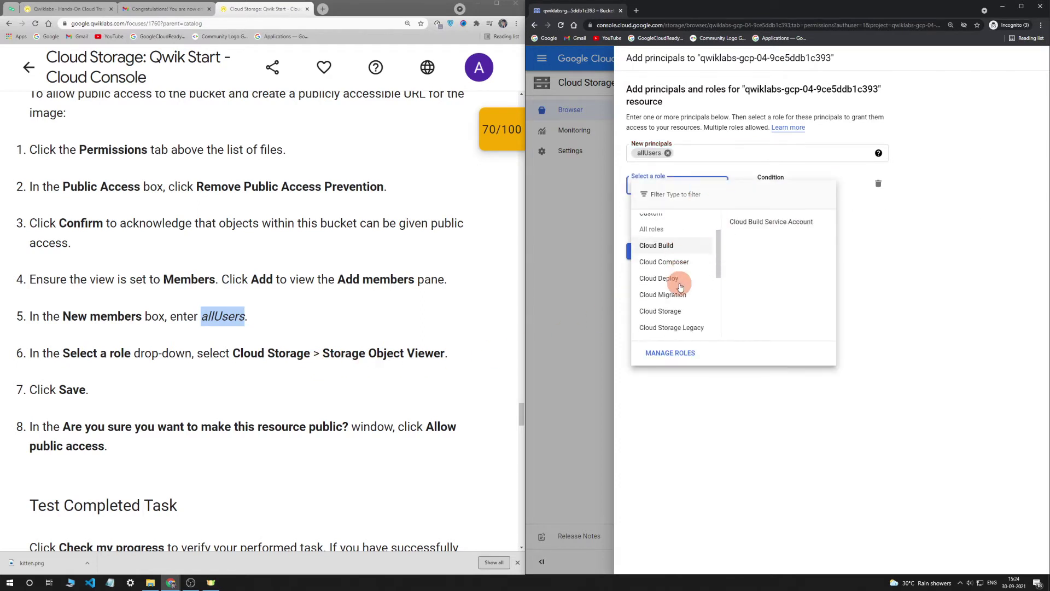
pyautogui.scroll(-1, 680, 287)
pyautogui.click(661, 270)
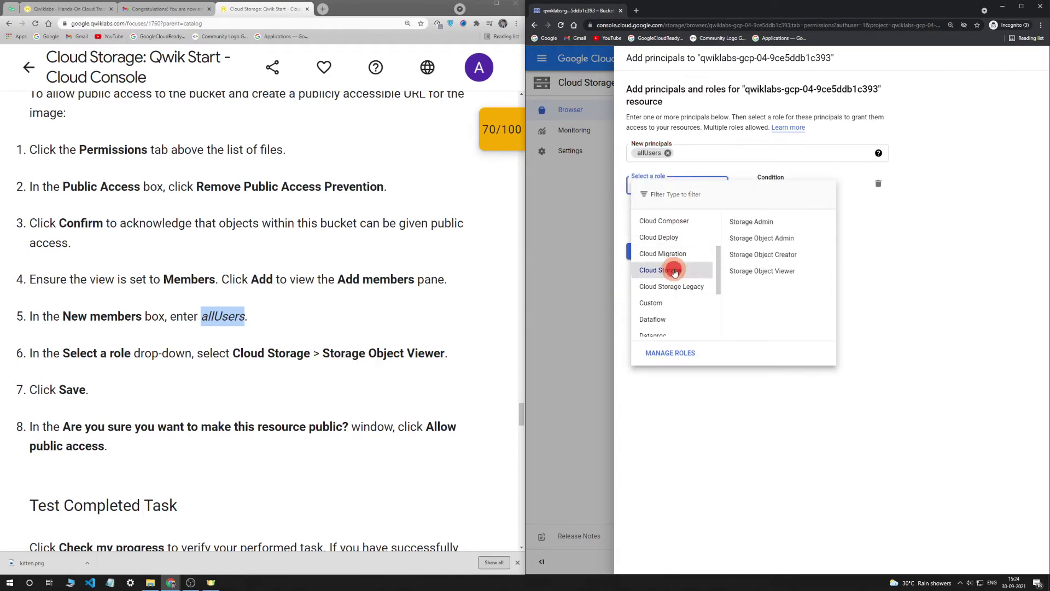
pyautogui.click(779, 270)
pyautogui.scroll(-1, 195, 355)
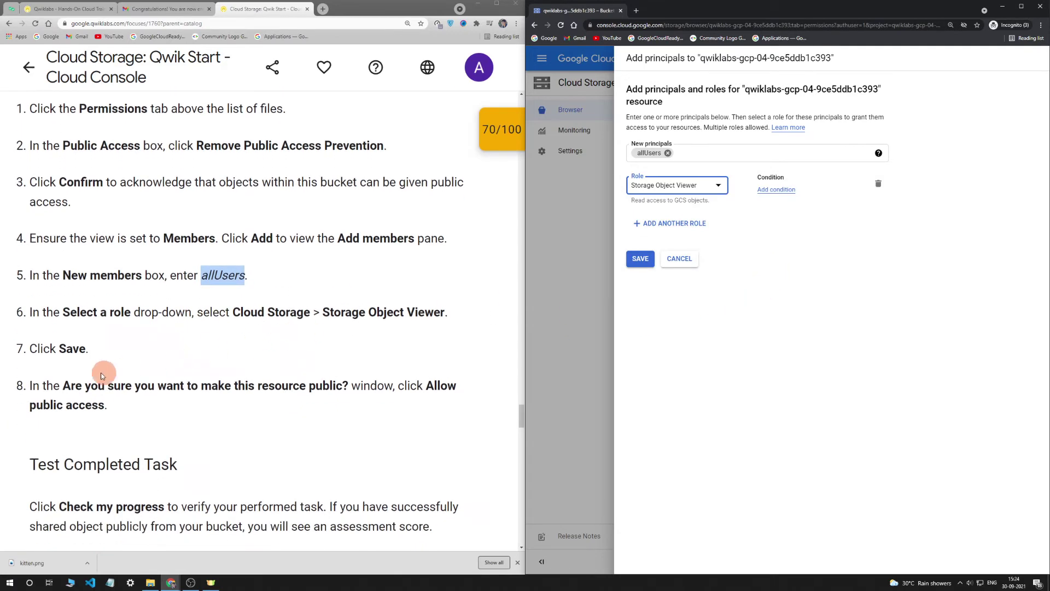
pyautogui.scroll(-1, 101, 375)
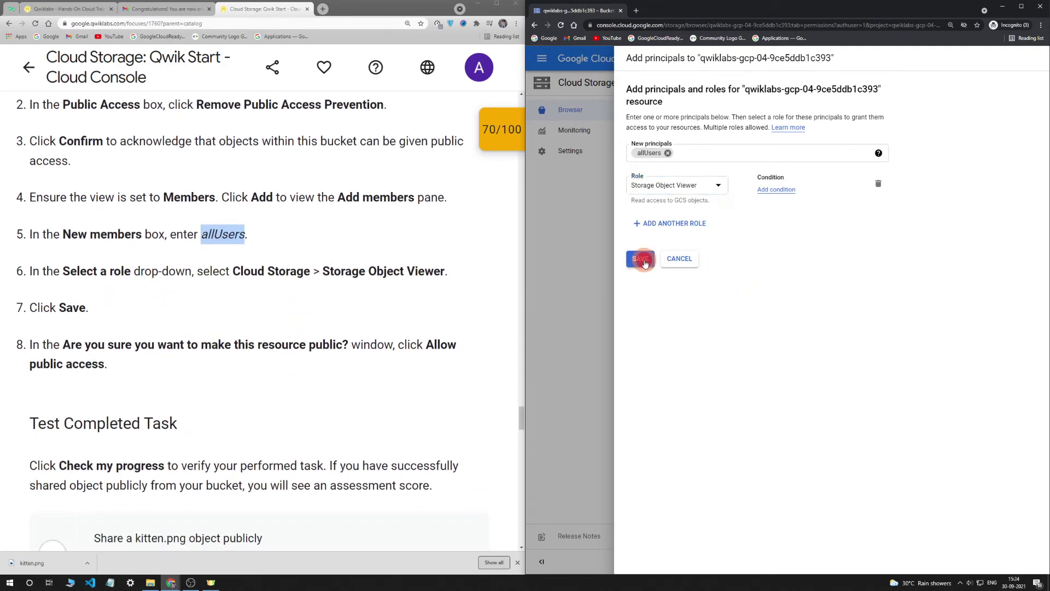
pyautogui.click(645, 261)
pyautogui.click(874, 355)
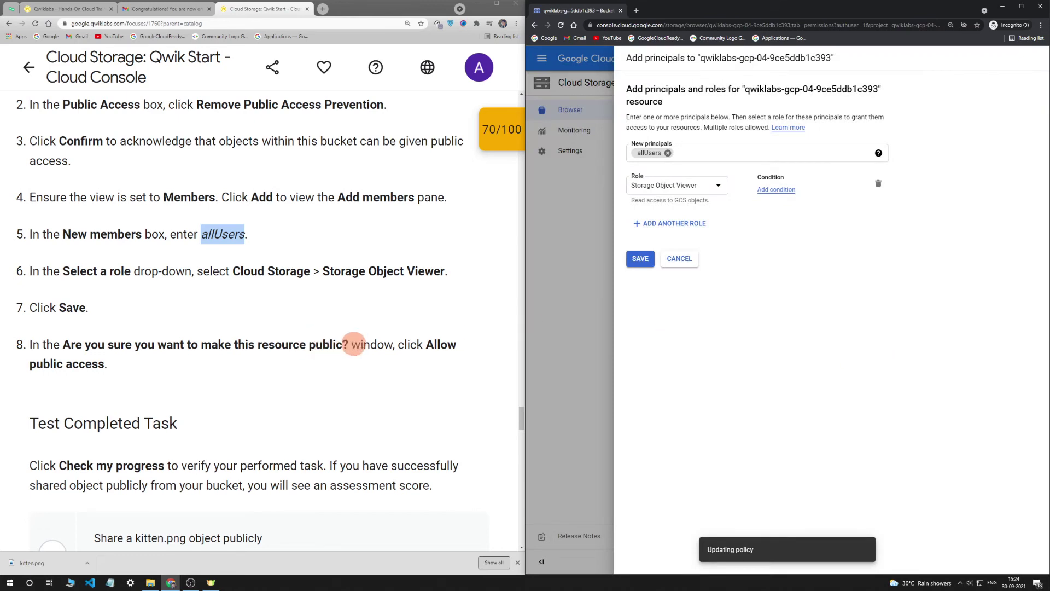
pyautogui.scroll(-1, 493, 350)
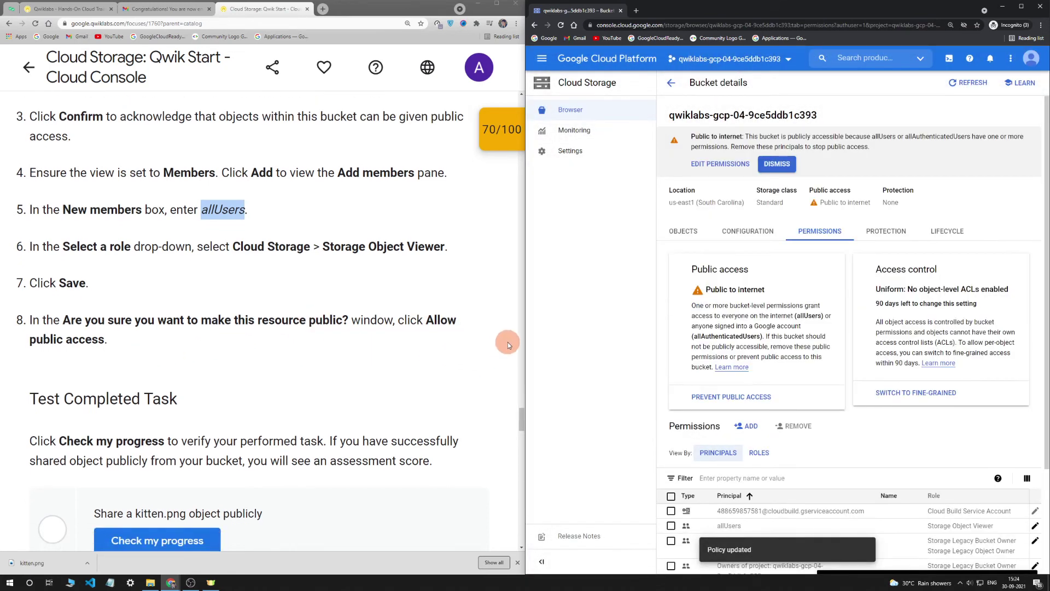
# Step: Check the lab progress for publicly sharing kitten.png, both below the instructions and in the Checkpoints overview, and dismiss the alert
pyautogui.scroll(-1, 507, 343)
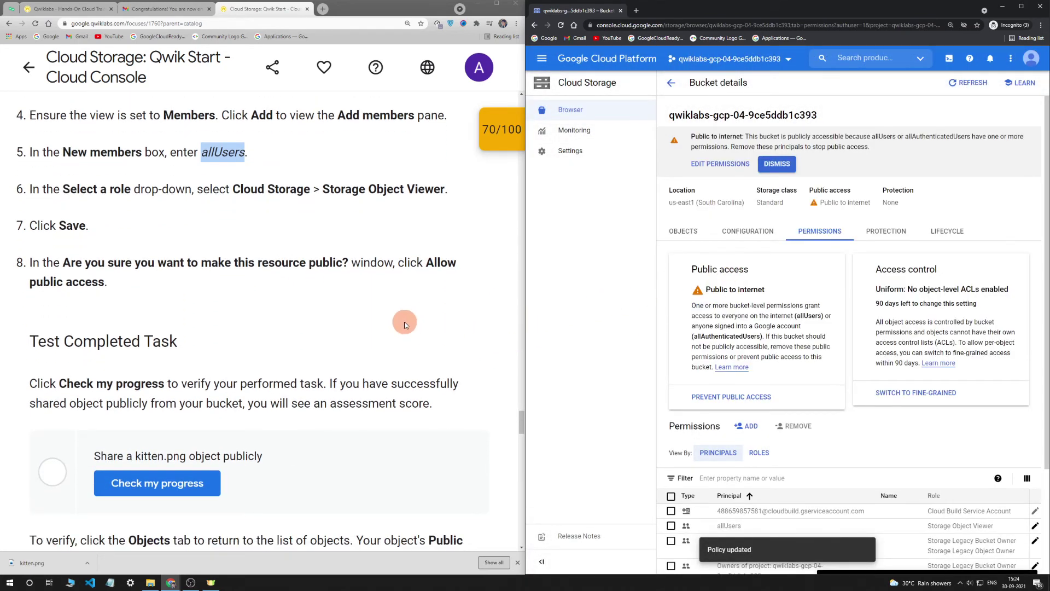
pyautogui.scroll(-2, 405, 324)
pyautogui.click(211, 358)
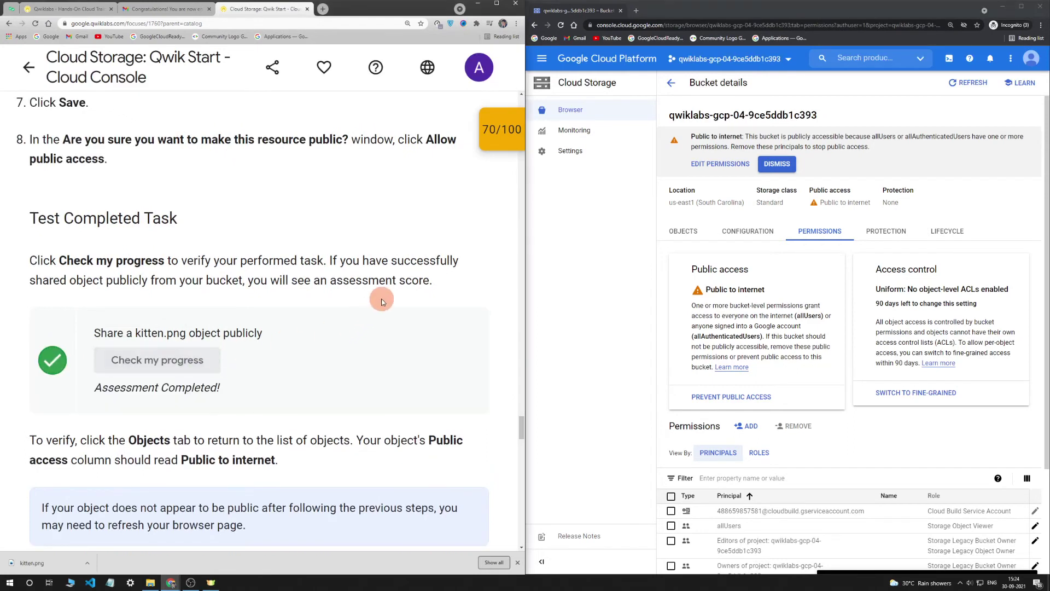
pyautogui.click(503, 136)
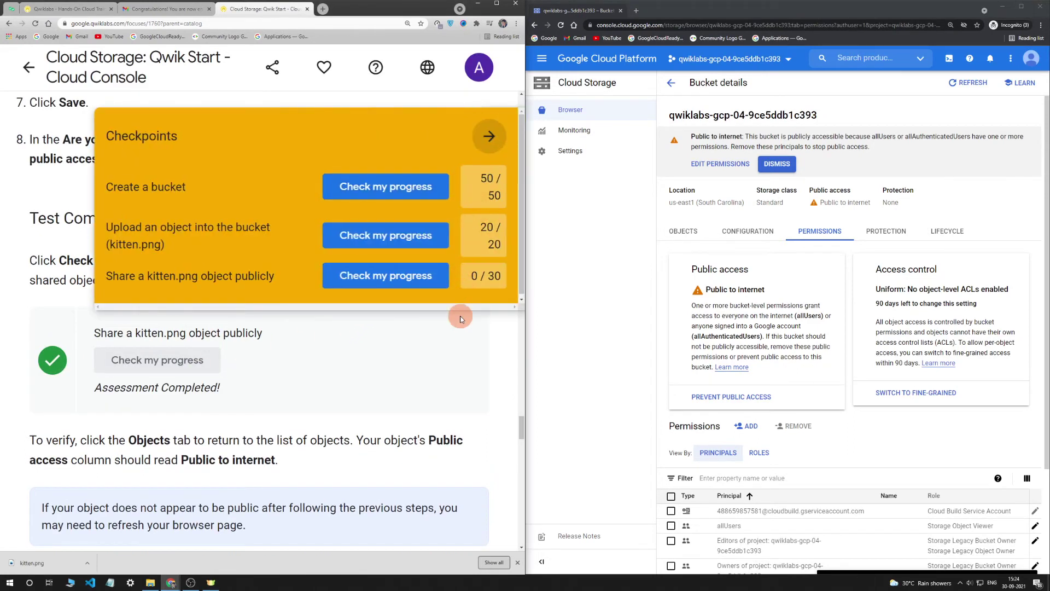
pyautogui.click(430, 283)
pyautogui.click(489, 136)
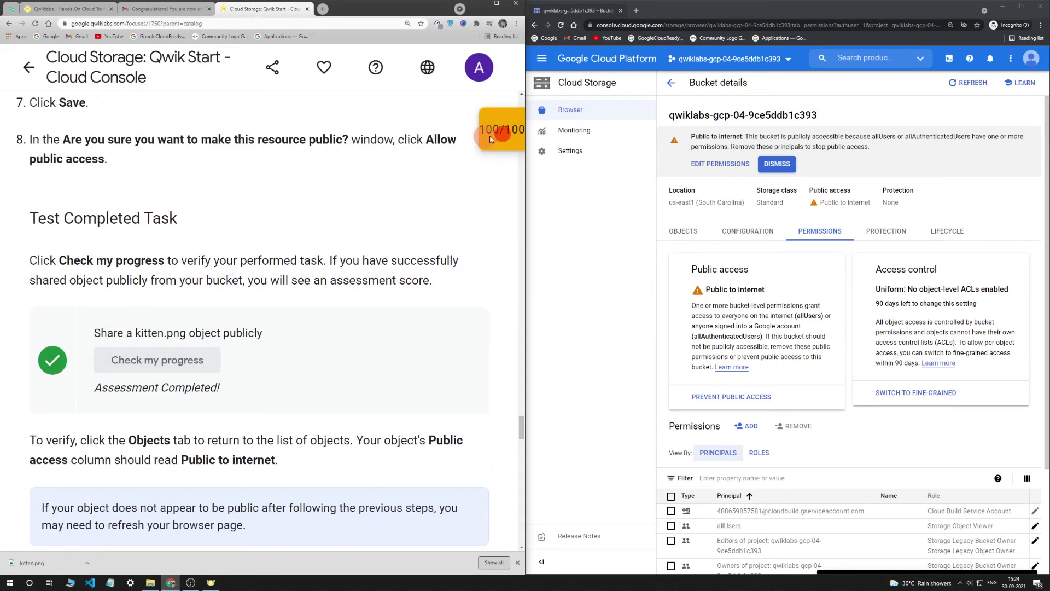
pyautogui.scroll(-6, 458, 300)
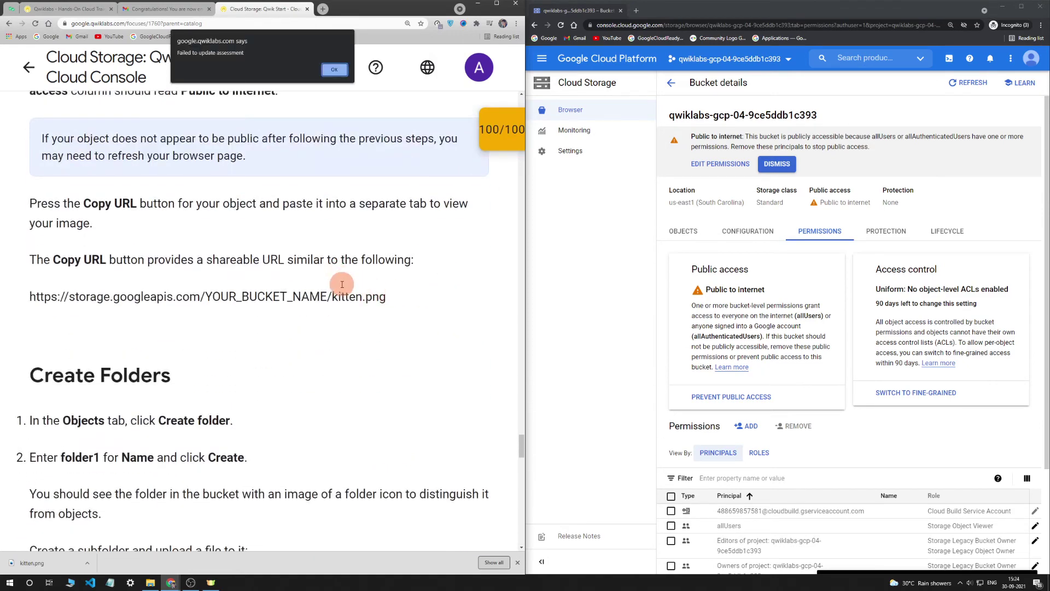
pyautogui.click(326, 72)
# Step: End the Cloud Storage lab from the start of the lab page and confirm the submission
pyautogui.scroll(12, 415, 194)
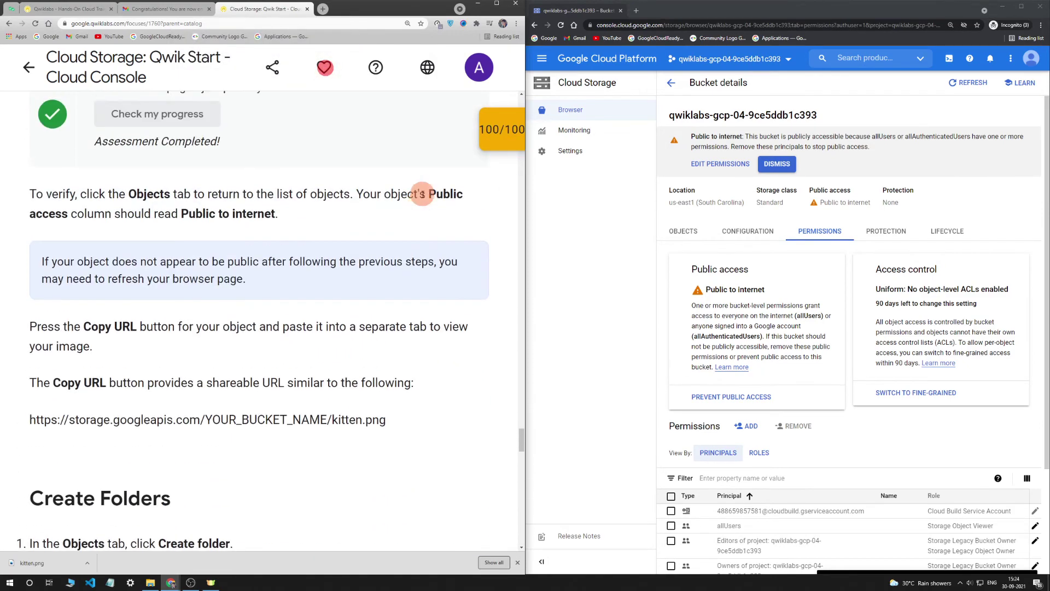
pyautogui.scroll(20, 412, 202)
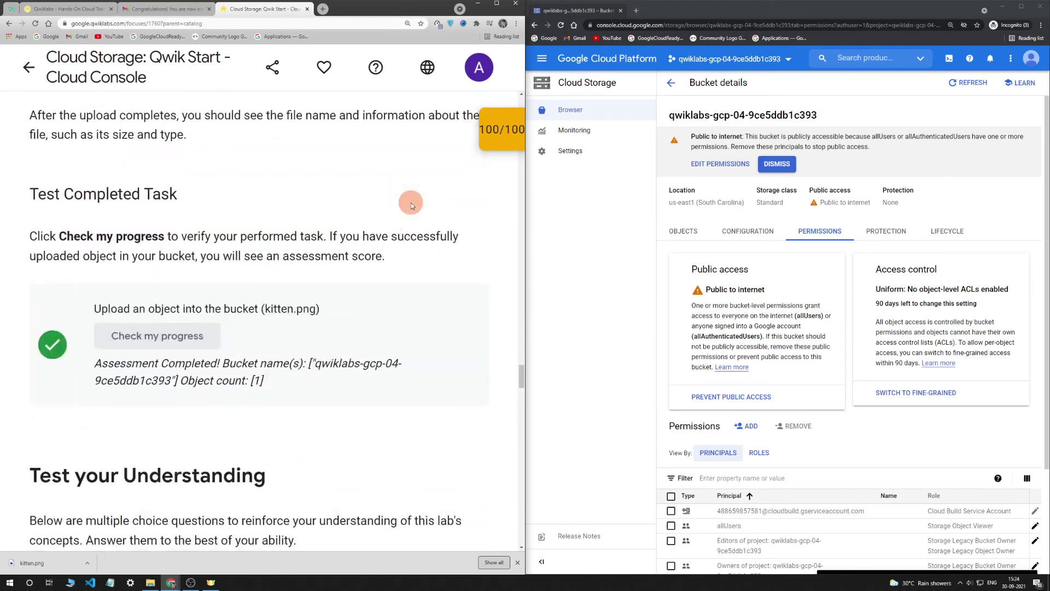
pyautogui.scroll(20, 412, 202)
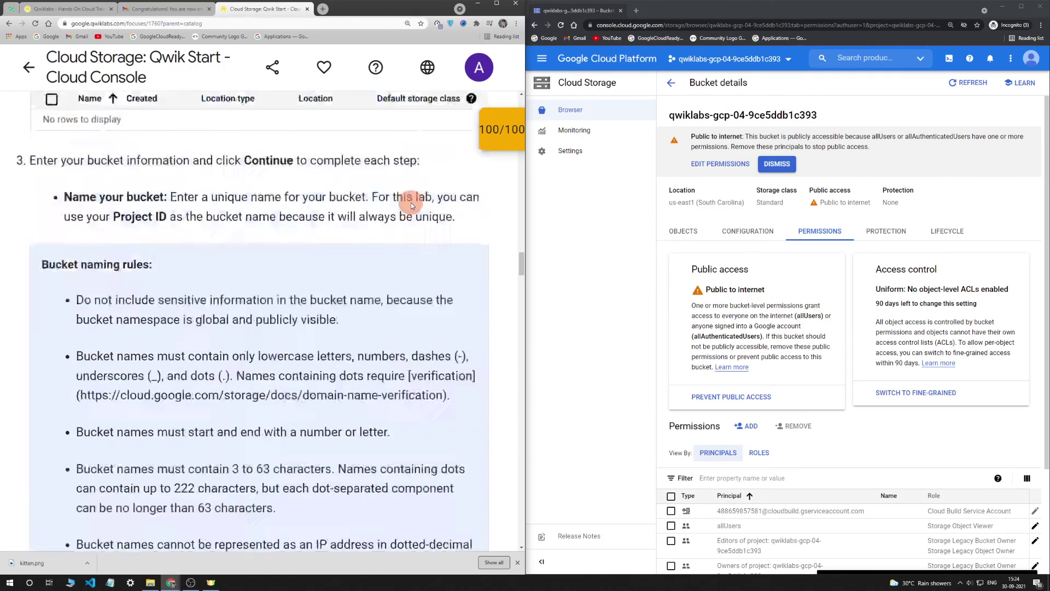
pyautogui.scroll(15, 412, 202)
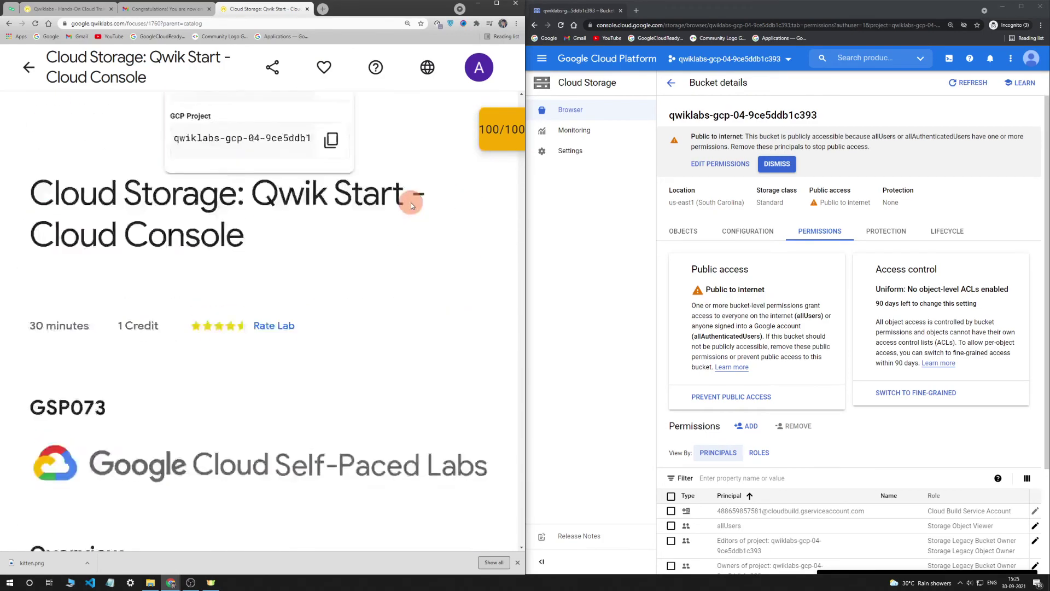
pyautogui.click(211, 126)
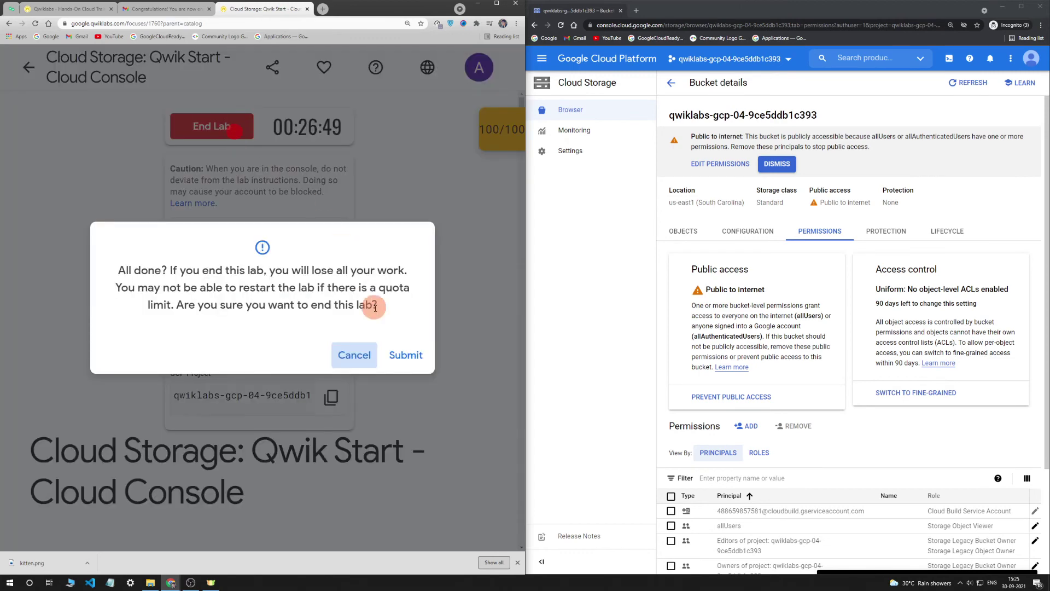
pyautogui.click(353, 355)
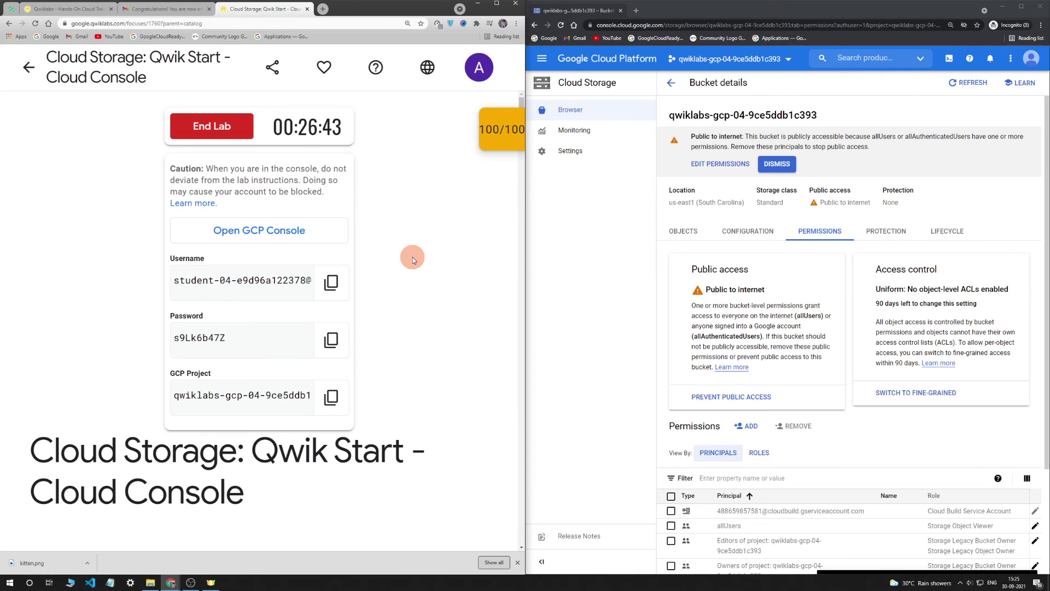
pyautogui.click(230, 125)
pyautogui.click(405, 350)
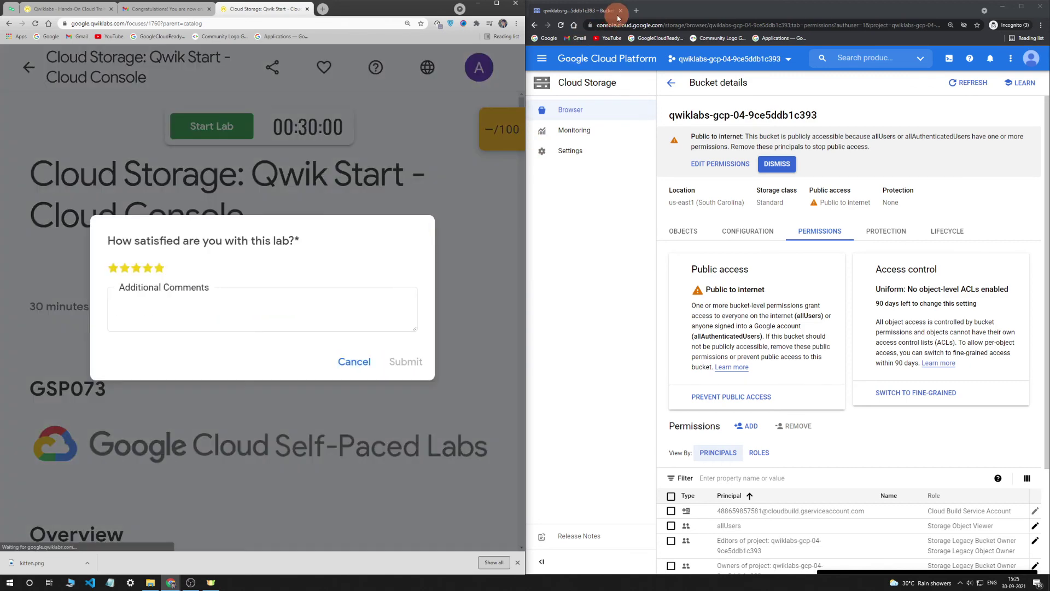
# Step: Open a blank tab in the Incognito window and close the Cloud Console bucket tab
pyautogui.click(636, 10)
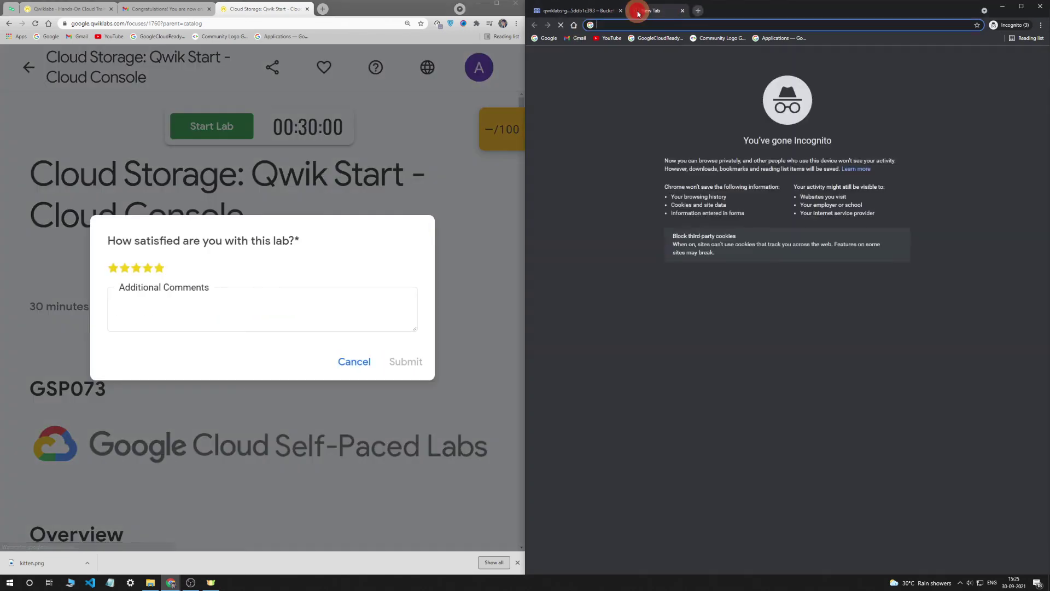
pyautogui.rightClick(638, 12)
pyautogui.click(665, 115)
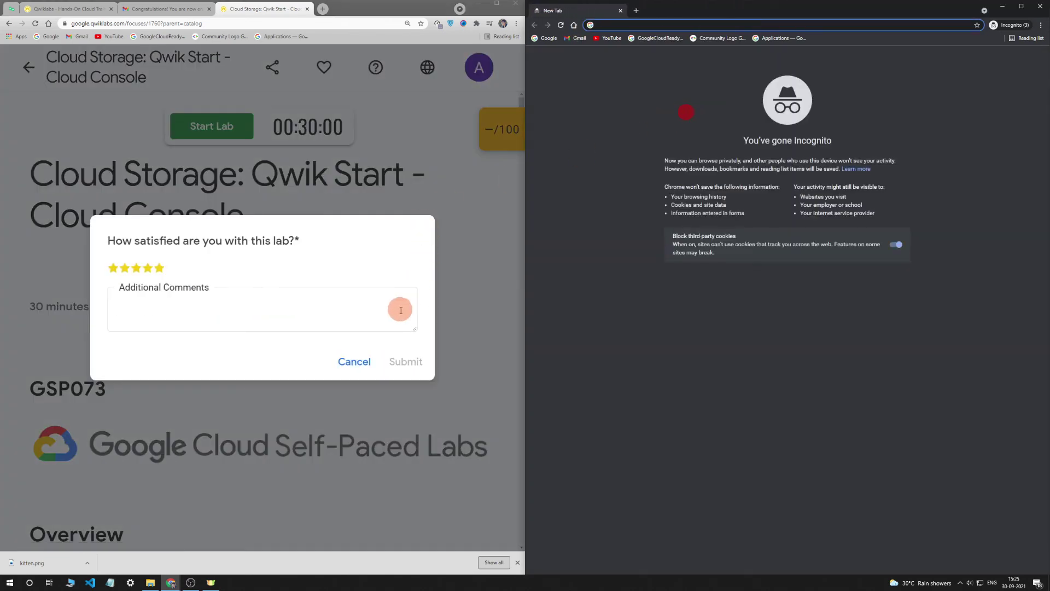
# Step: Rate the lab five stars in the satisfaction survey and submit the rating without comments
pyautogui.click(162, 270)
pyautogui.click(410, 360)
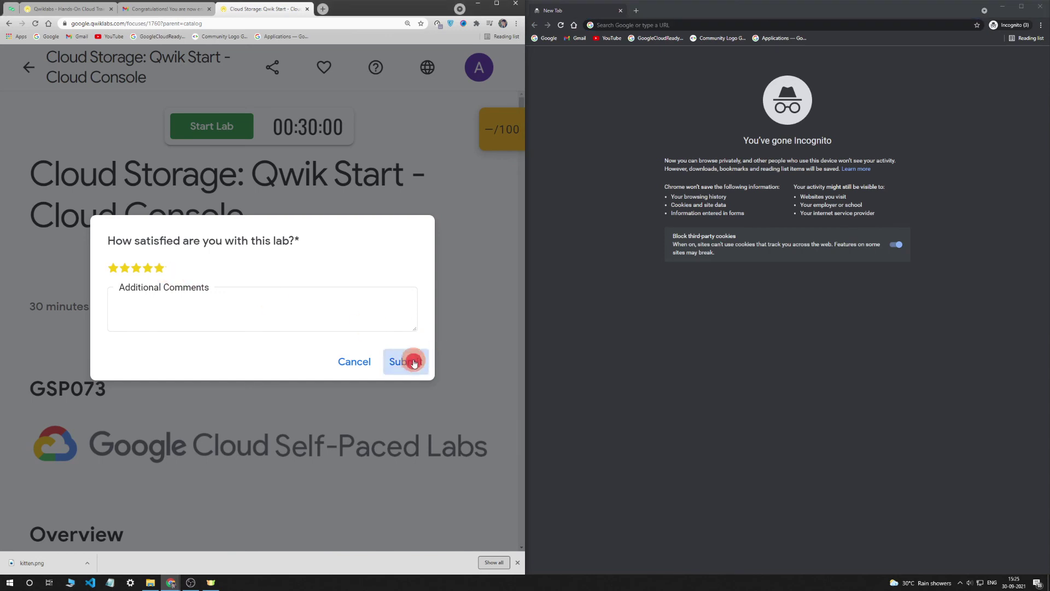